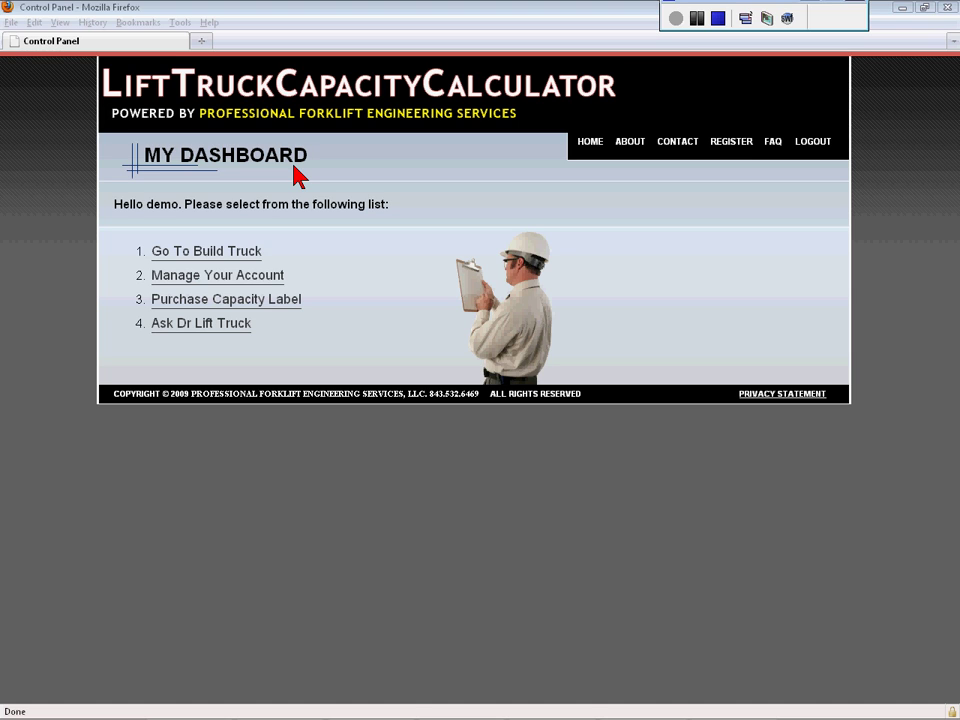
- Open the BIG JOE PDC-15 build page and advance past the truck and Attachment #1 pages
left_click(231, 254)
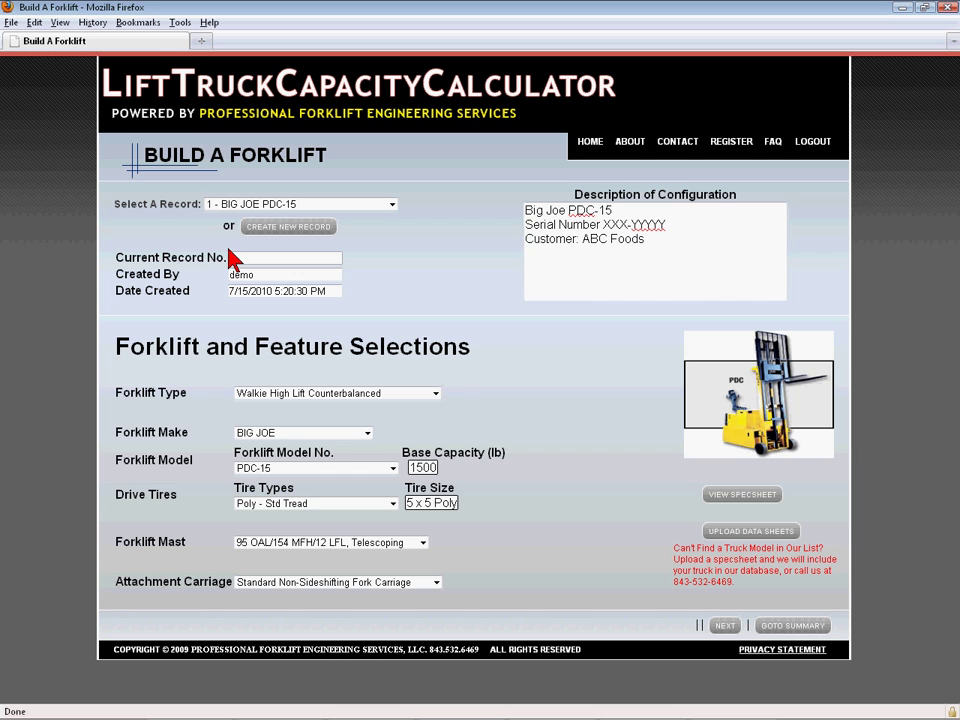
left_click(729, 628)
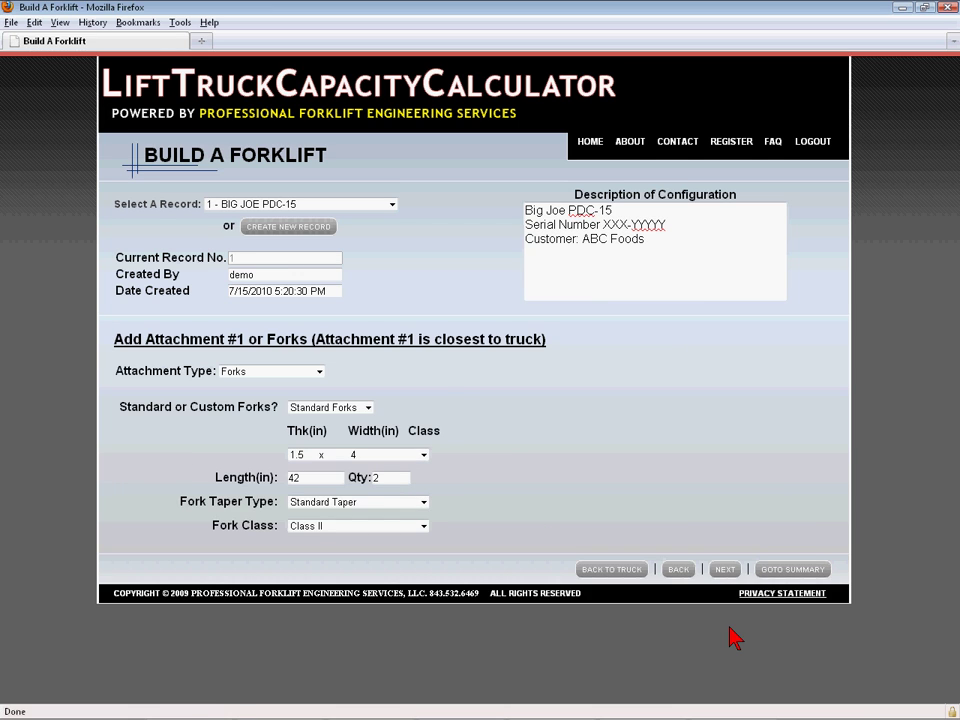
left_click(725, 569)
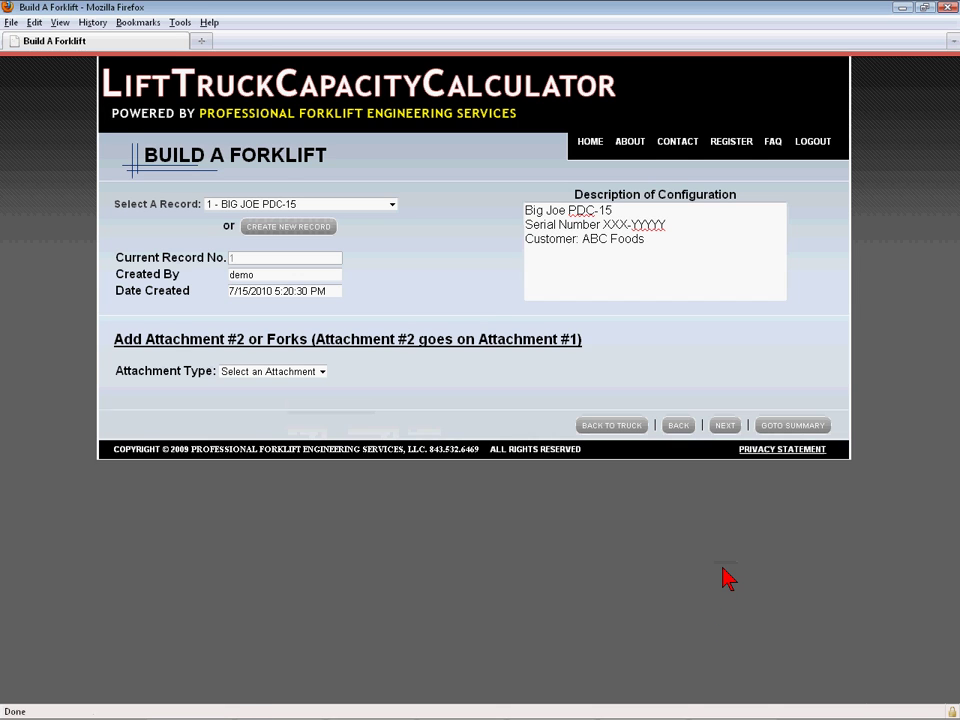
left_click(727, 429)
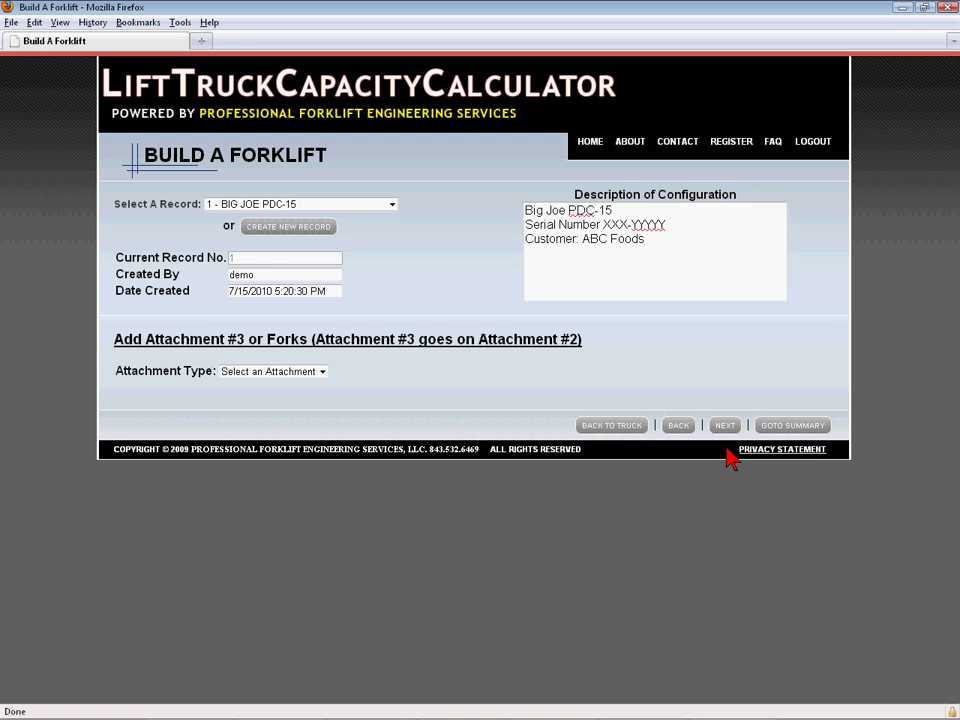
- Show the BIG JOE PDC-15 configuration summary with its forks, carriage and mast
left_click(798, 428)
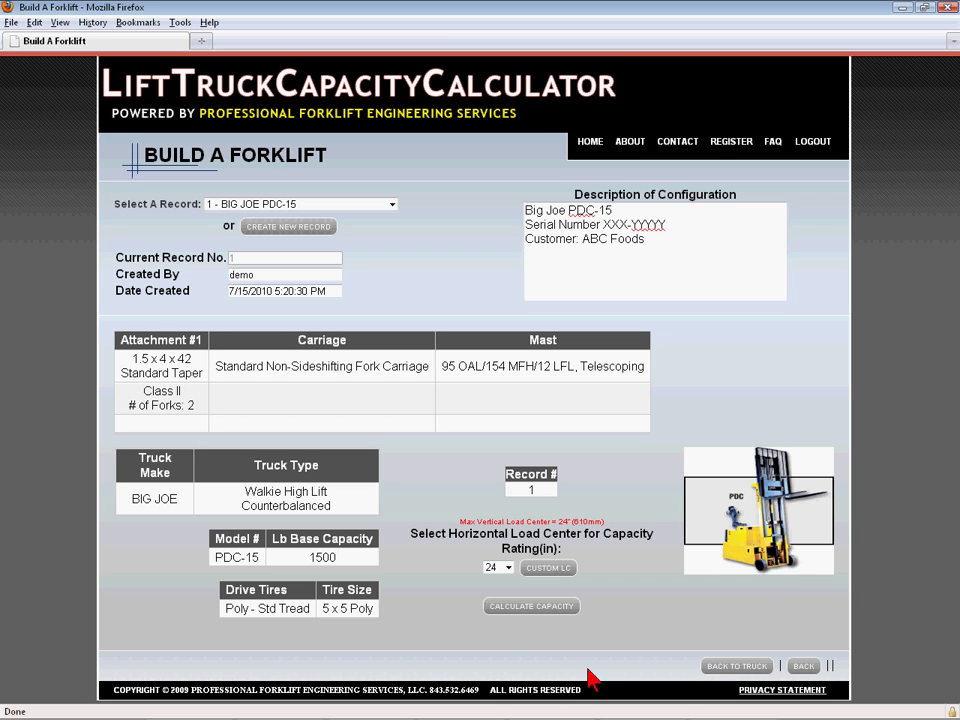
- Calculate capacity at a 24 in load center: 1020 lb at 154 in and 1500 lb at 60 in
left_click(523, 606)
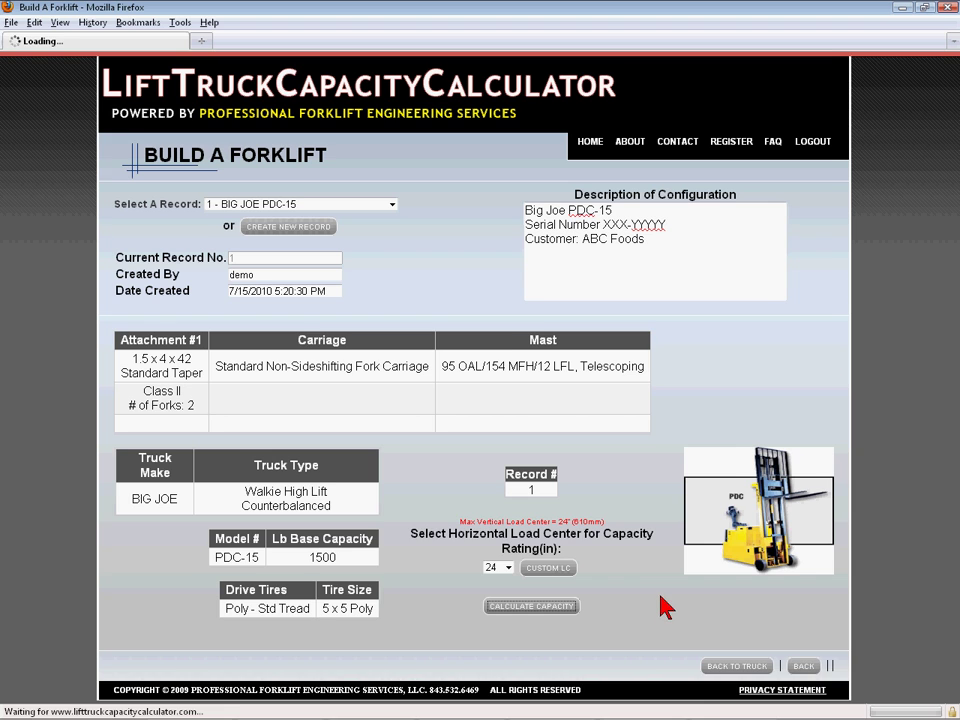
scroll(660, 590, "down", 2)
scroll(655, 578, "down", 5)
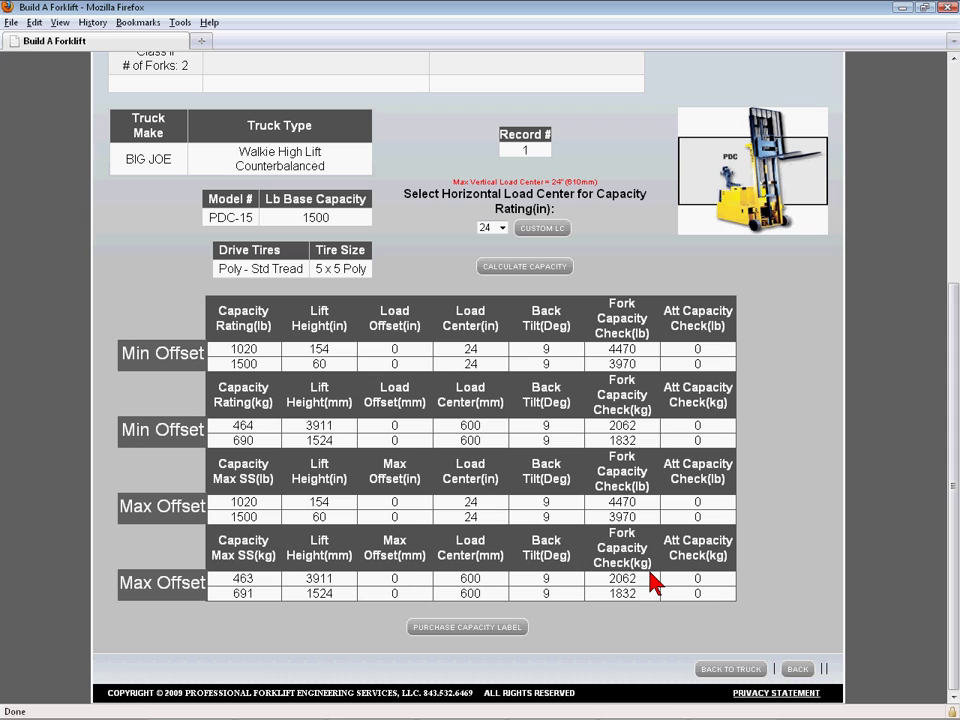
mouse_move(618, 594)
- Change the mast to 83 OAL/130 MFH/12 LFL, Telescoping and return to the summary
left_click(749, 673)
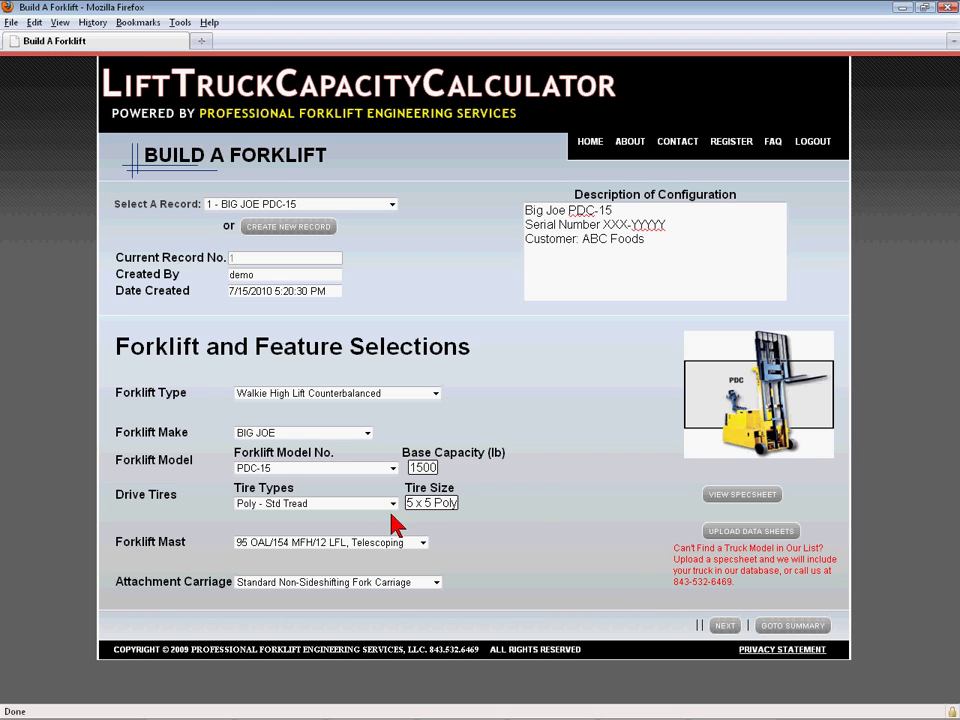
left_click(423, 543)
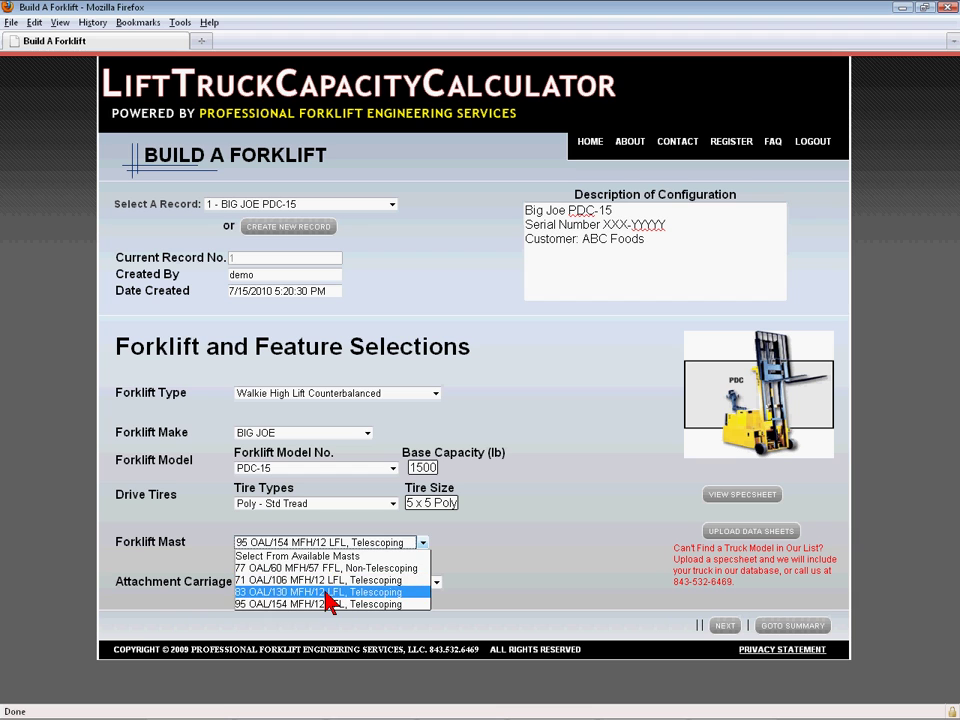
left_click(328, 598)
left_click(798, 628)
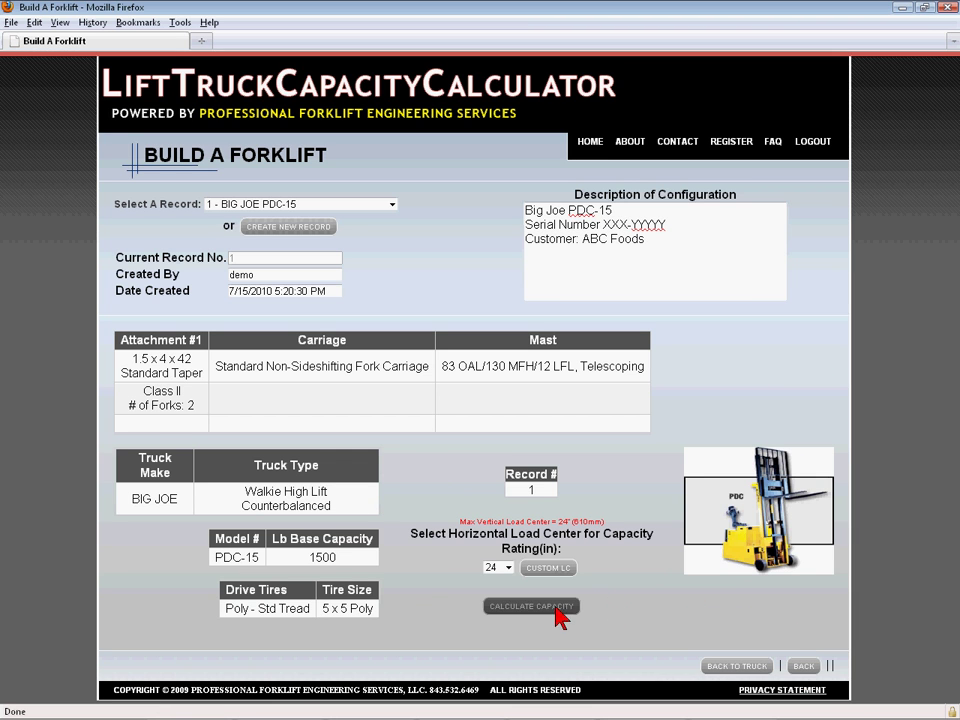
- Recalculate capacity with the new mast: 1020 lb at 130 in and 1500 lb at 60 in
left_click(556, 608)
scroll(622, 575, "down", 5)
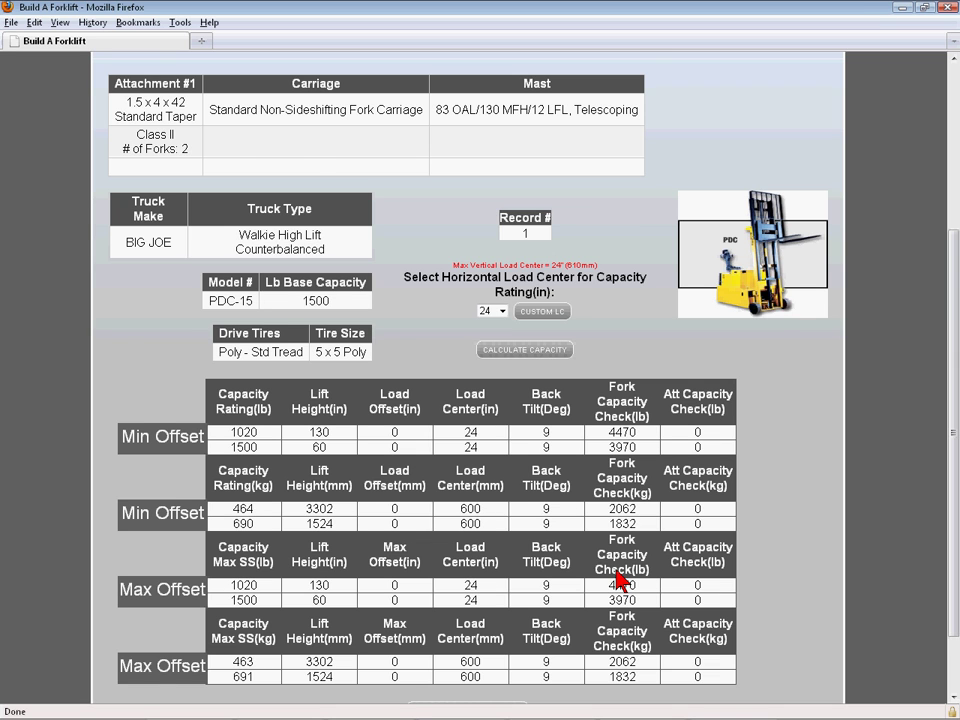
scroll(620, 577, "down", 2)
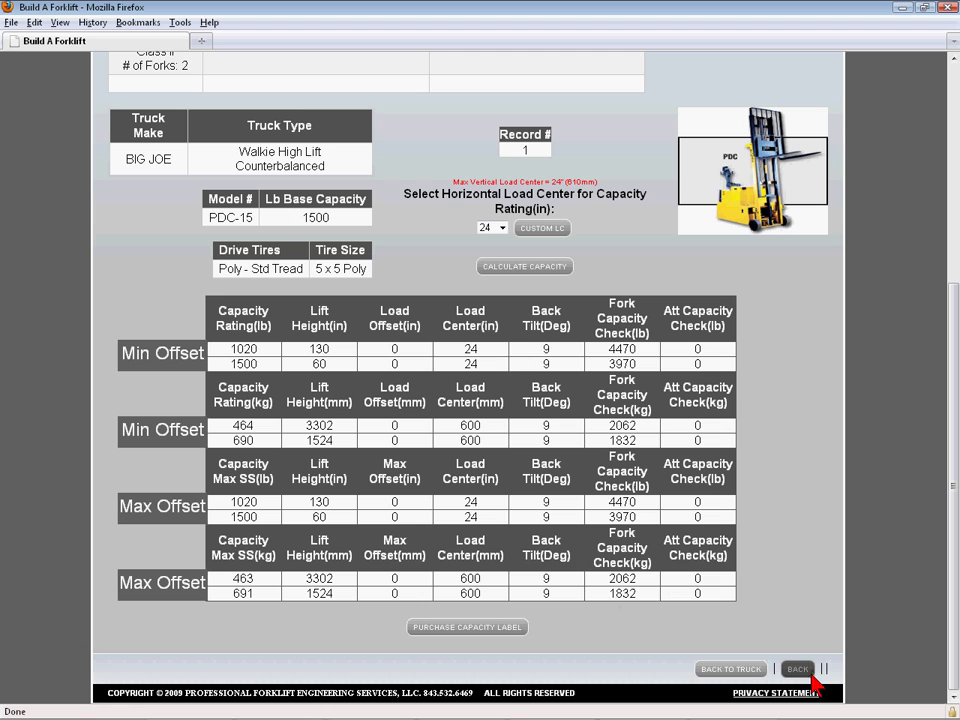
- Step back through the attachment pages to the truck features, then return to the configuration summary
left_click(798, 669)
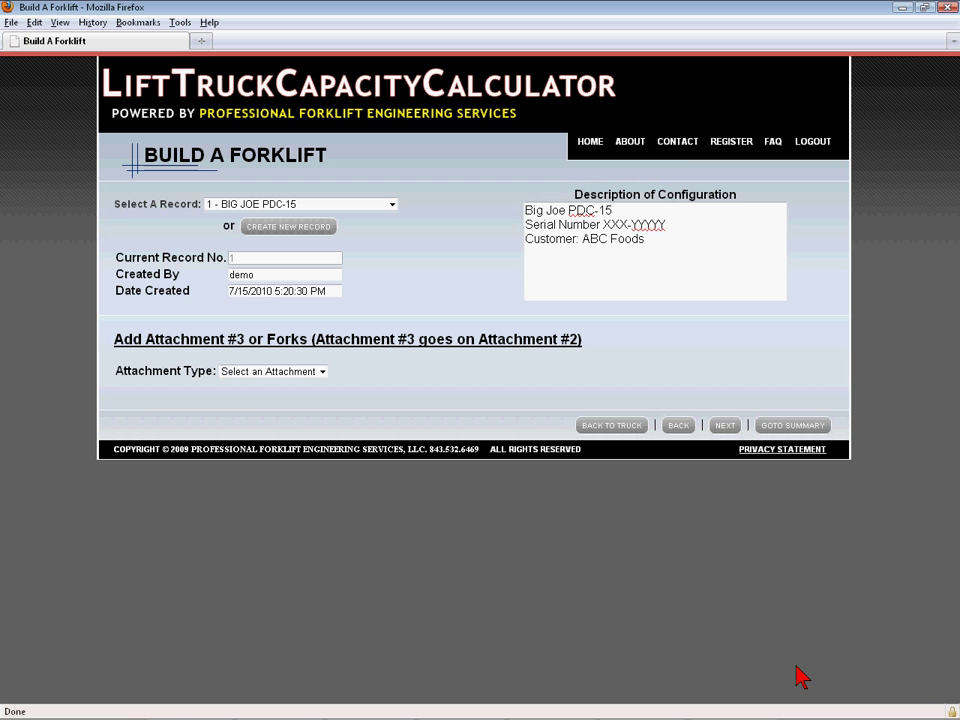
left_click(681, 428)
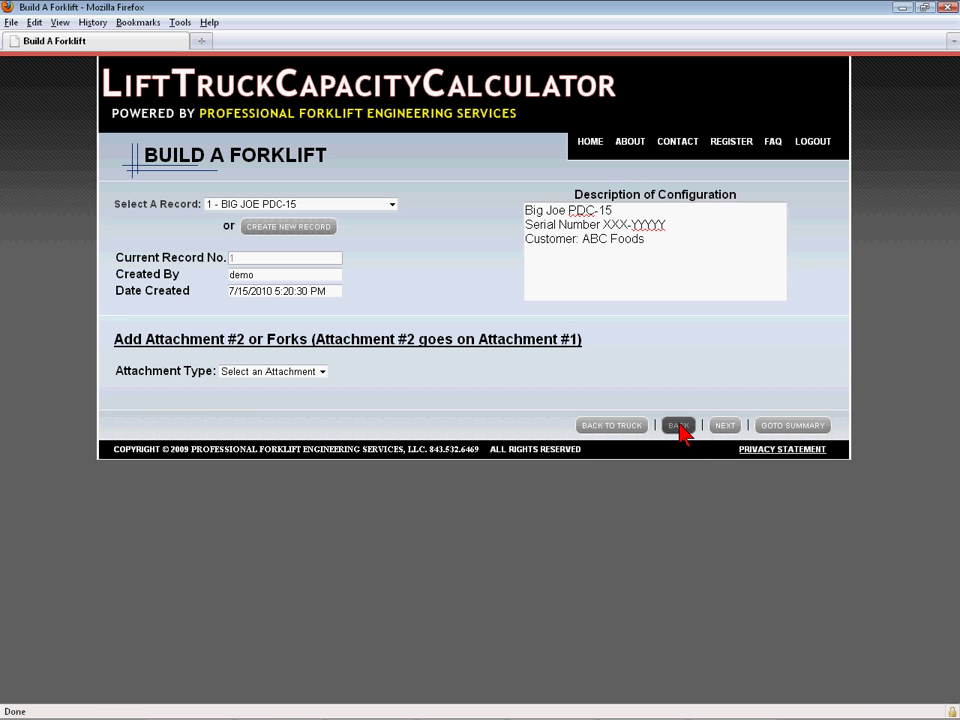
left_click(679, 426)
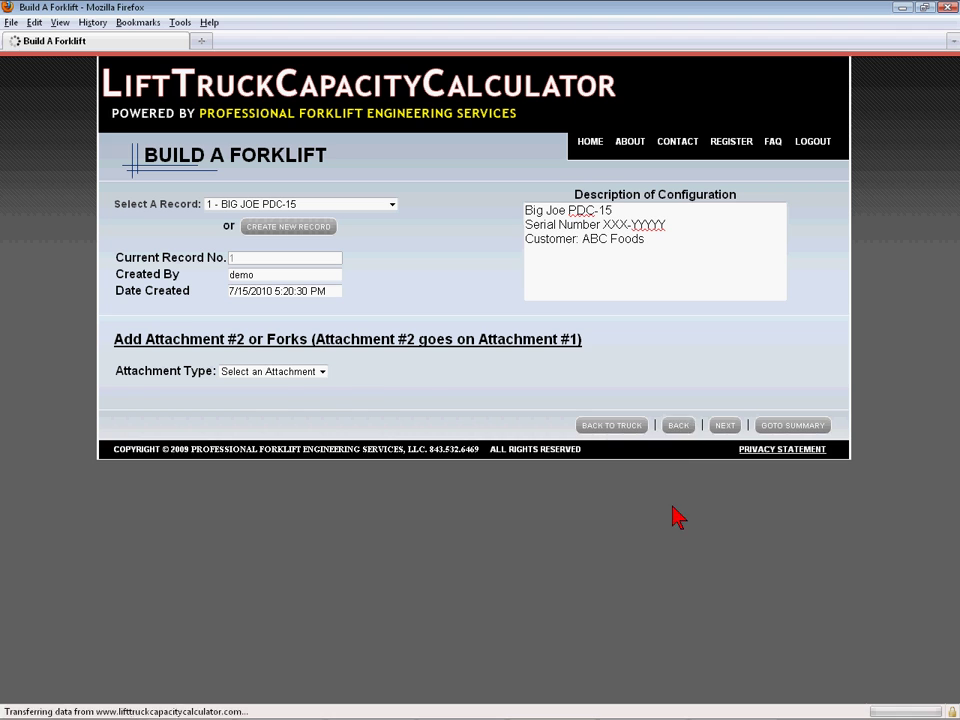
left_click(679, 569)
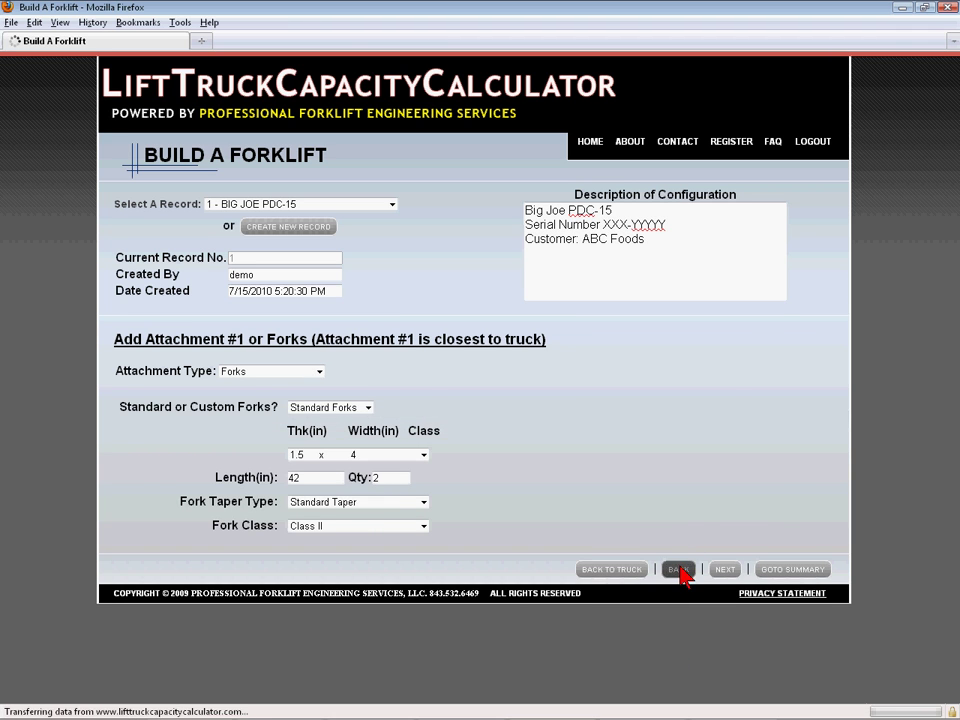
left_click(790, 626)
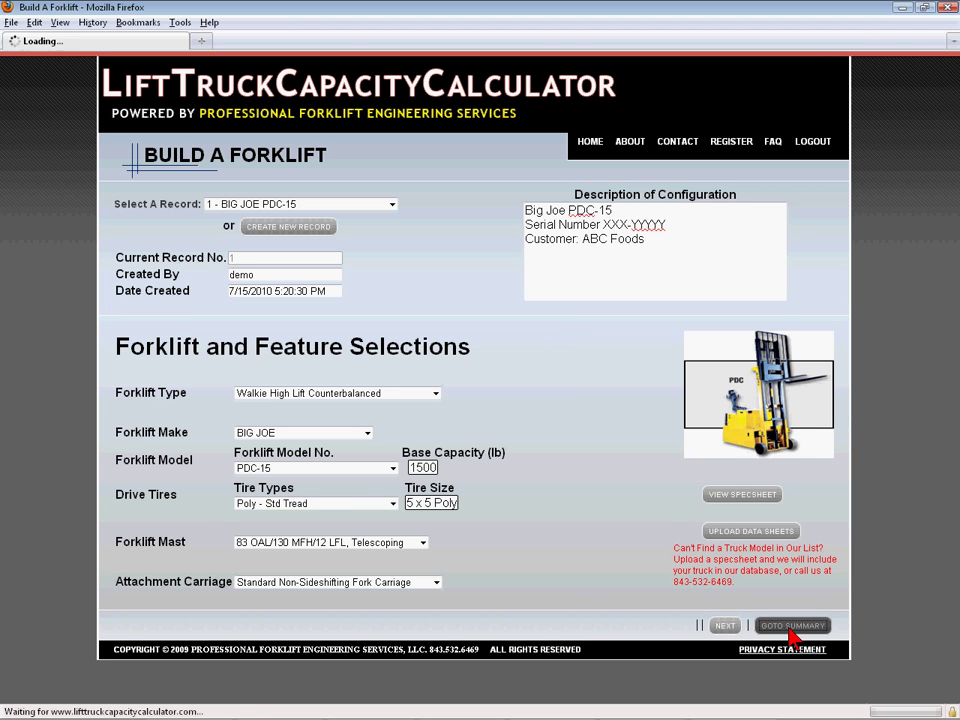
left_click(740, 667)
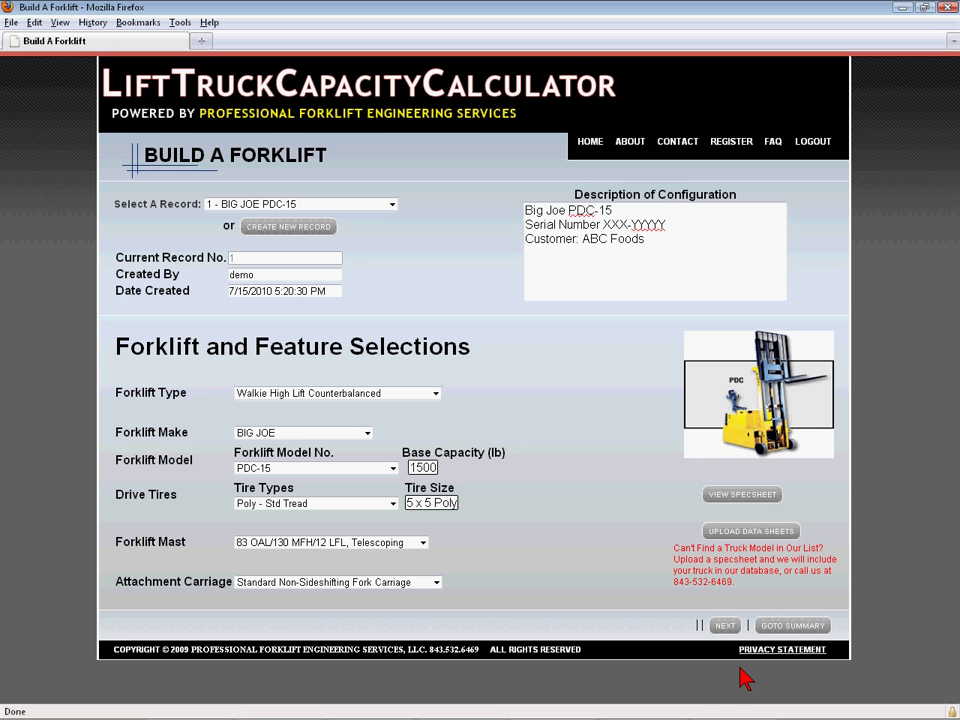
left_click(792, 626)
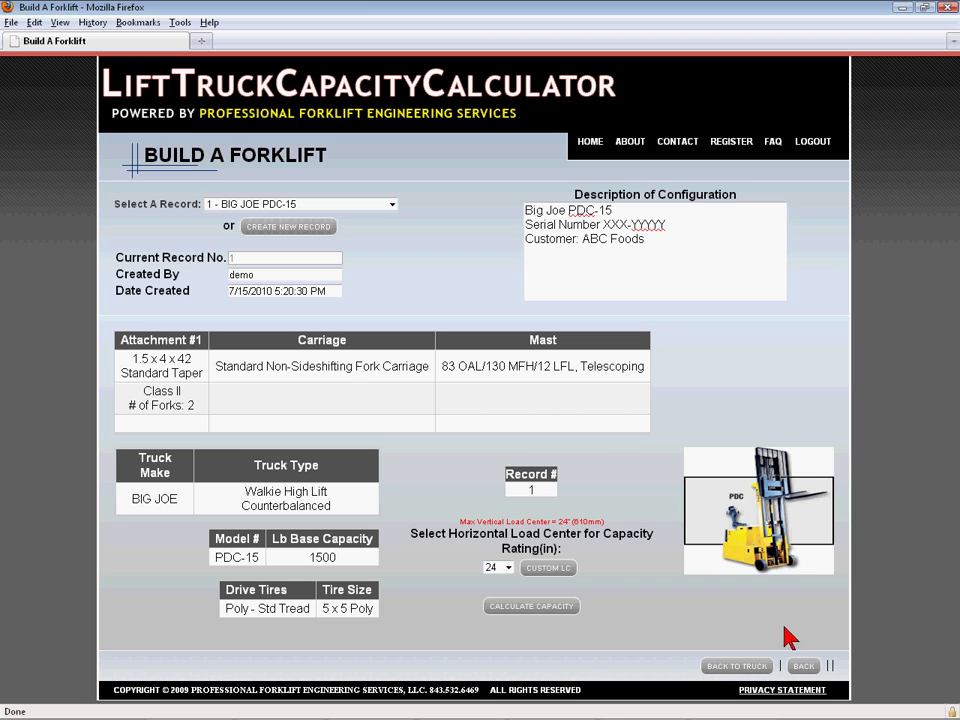
- Load 2 - CATERPILLAR C4000, then switch to 7 - HYSTER E60Z and review its description
left_click(393, 205)
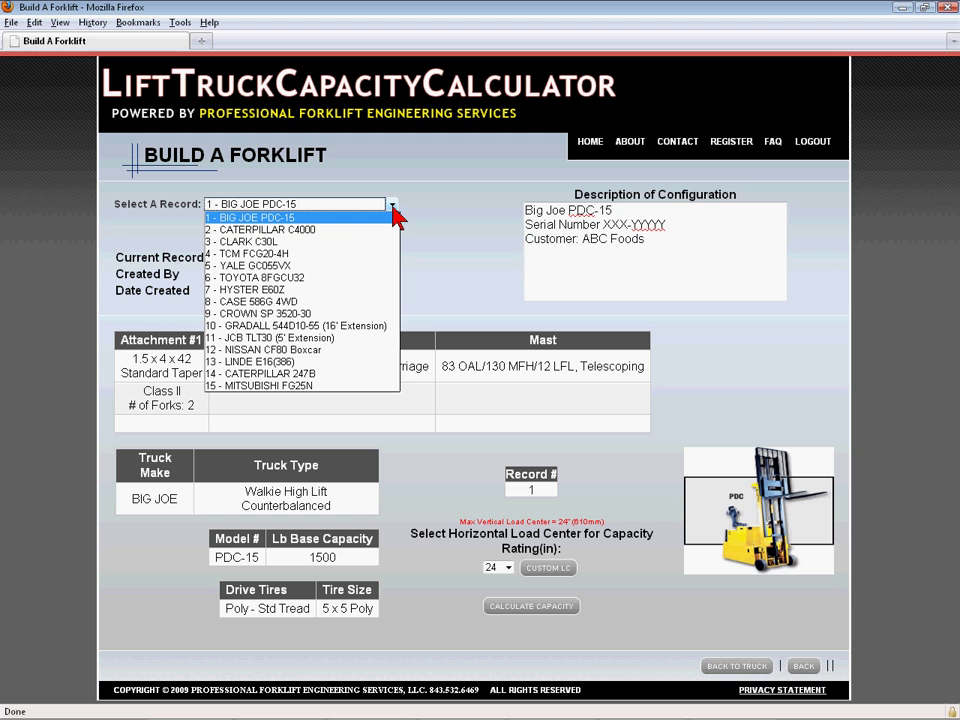
left_click(310, 230)
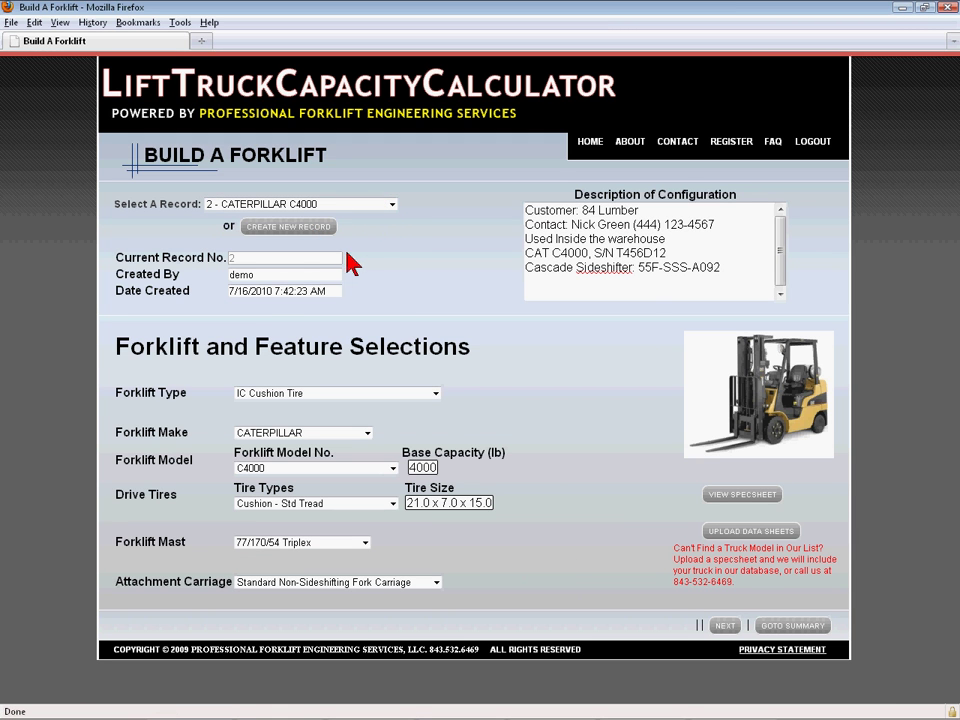
left_click(390, 207)
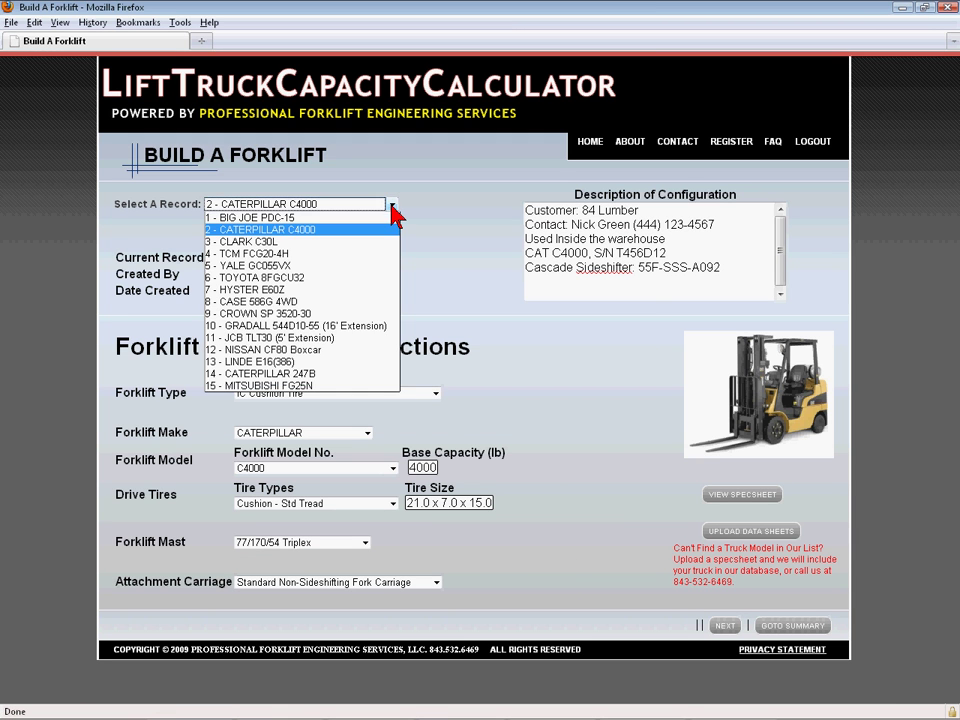
left_click(287, 290)
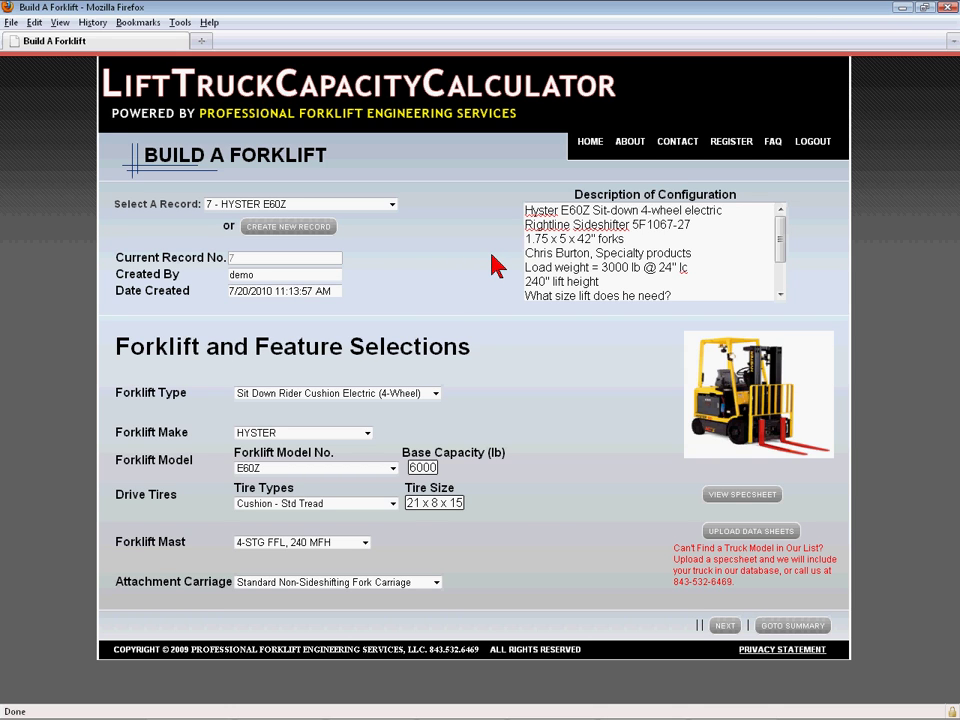
mouse_move(788, 251)
left_mouse_down()
mouse_move(782, 261)
mouse_move(781, 245)
left_mouse_up()
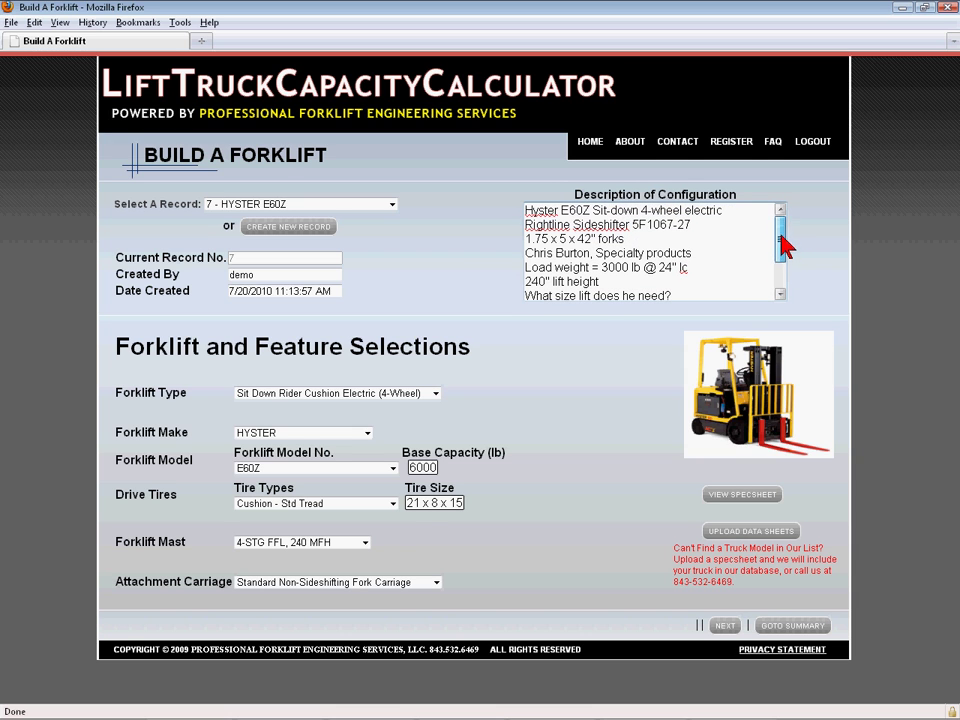
- Load 5 - YALE GC055VX and add a new description line reading 'New information'
left_click(395, 207)
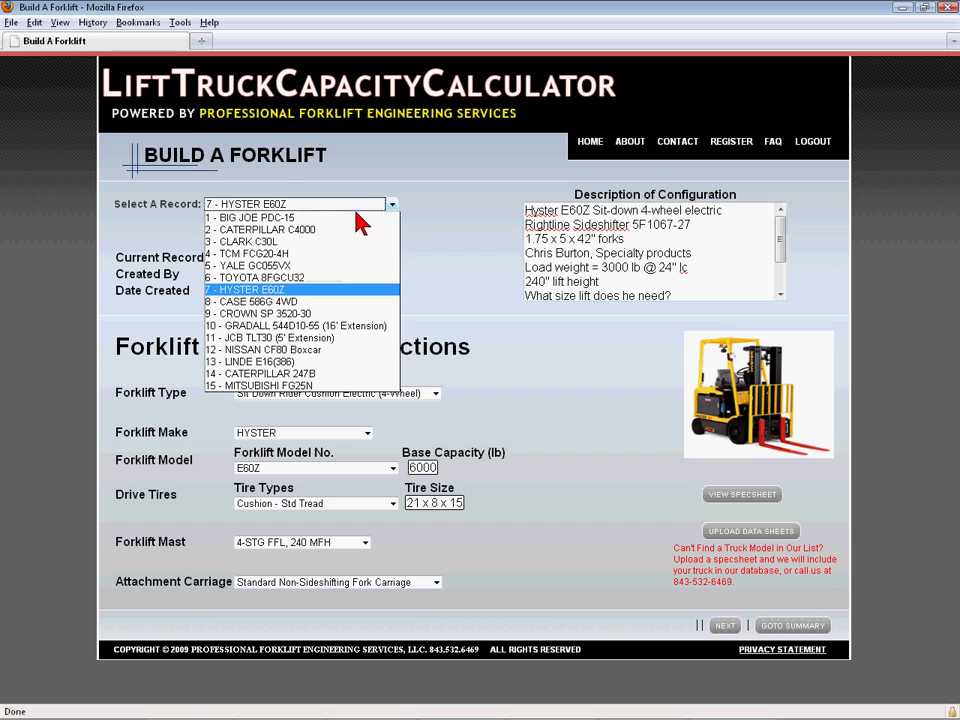
left_click(388, 265)
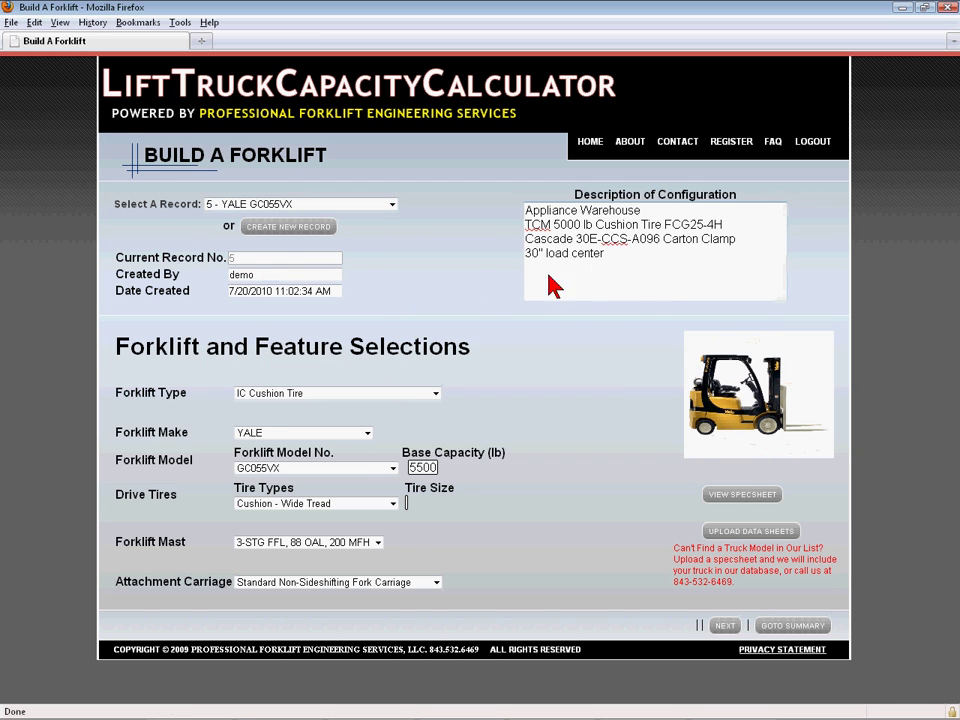
left_click(638, 266)
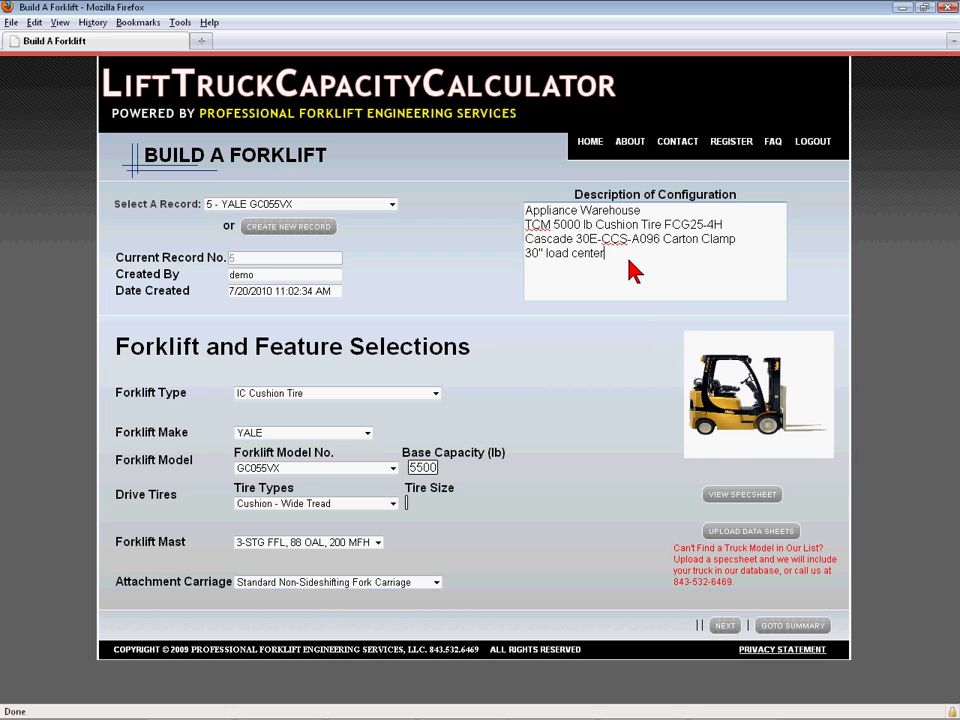
key("Return")
type("New information")
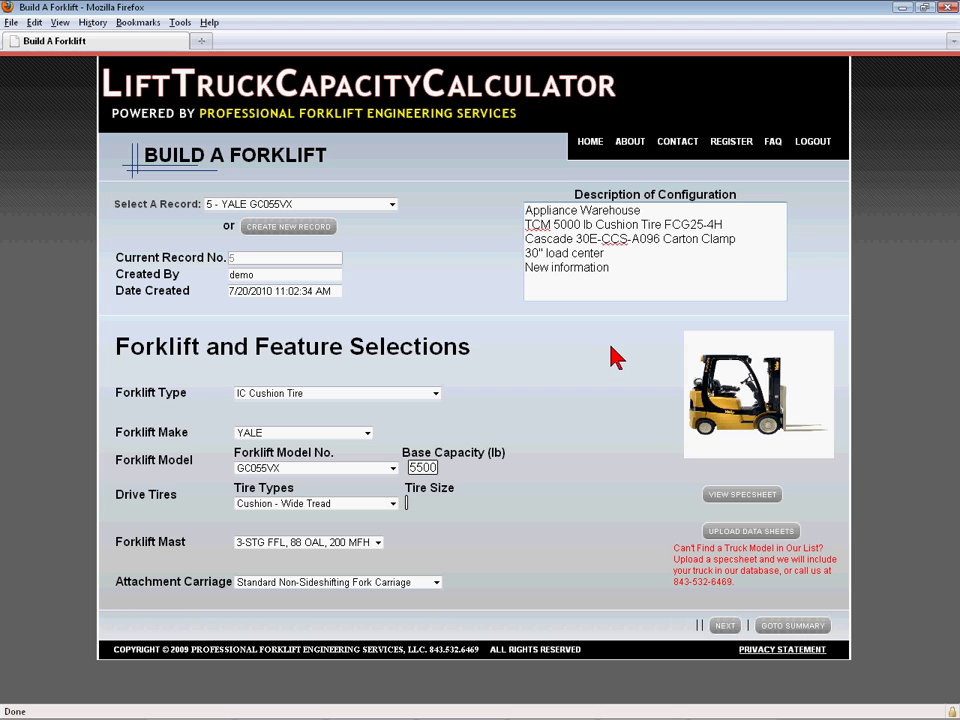
- Switch from 6 - TOYOTA 8FGCU32 to the 7 - HYSTER E60Z record and open its spec sheet
left_click(725, 626)
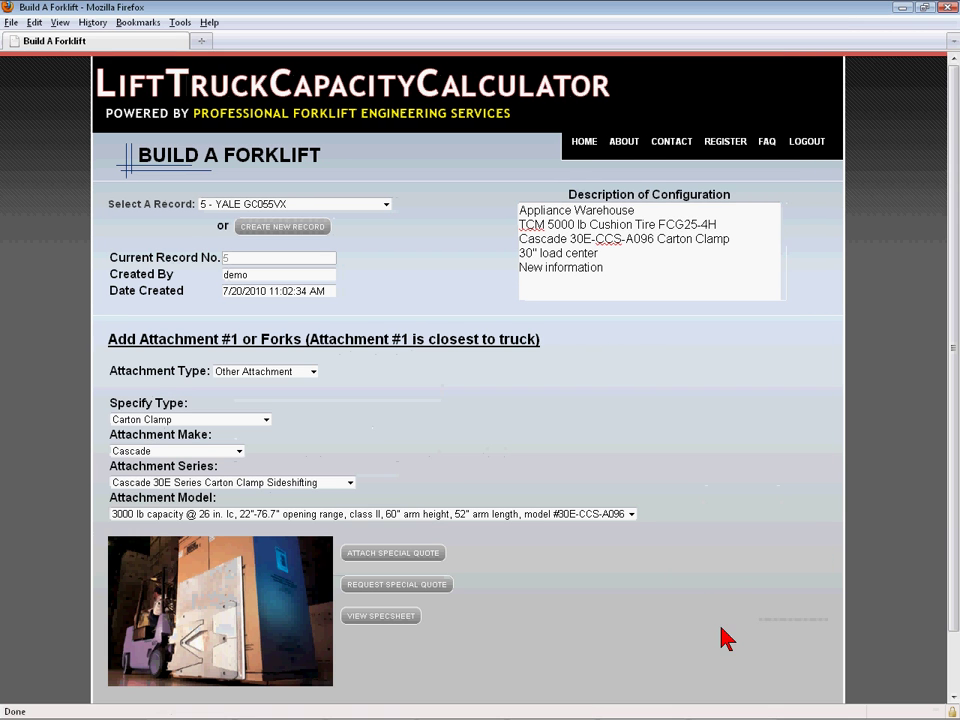
left_click(386, 205)
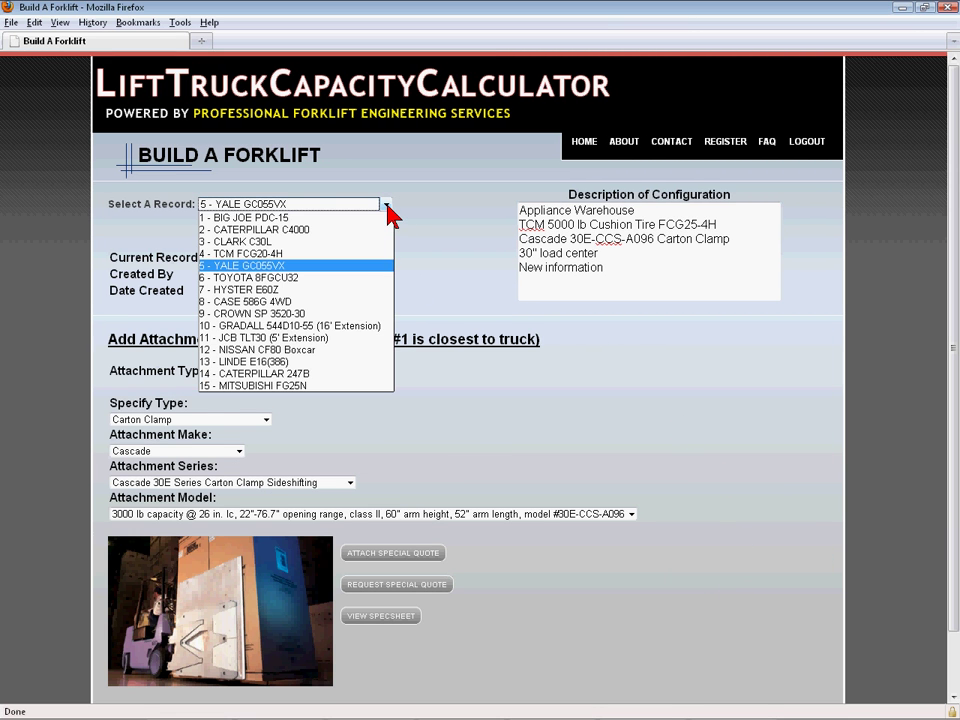
left_click(281, 287)
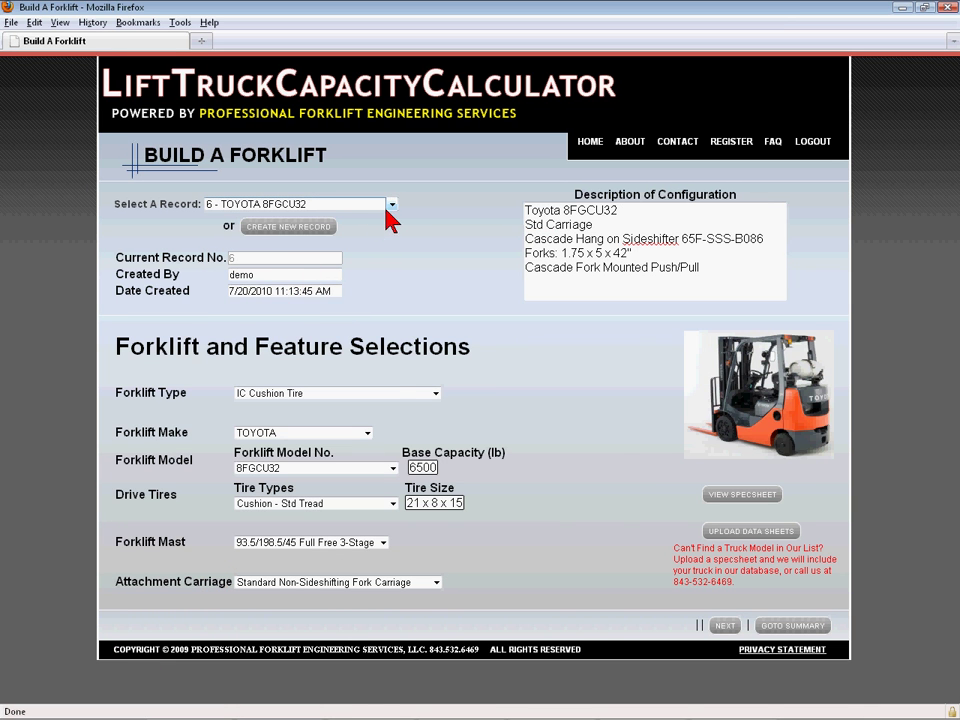
left_click(389, 206)
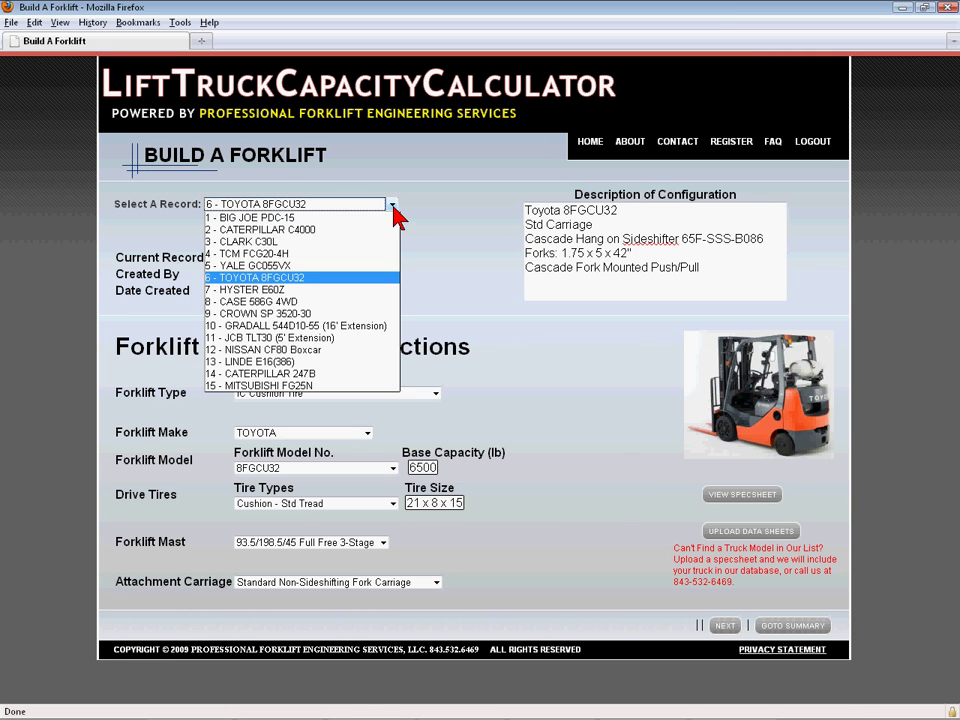
left_click(259, 281)
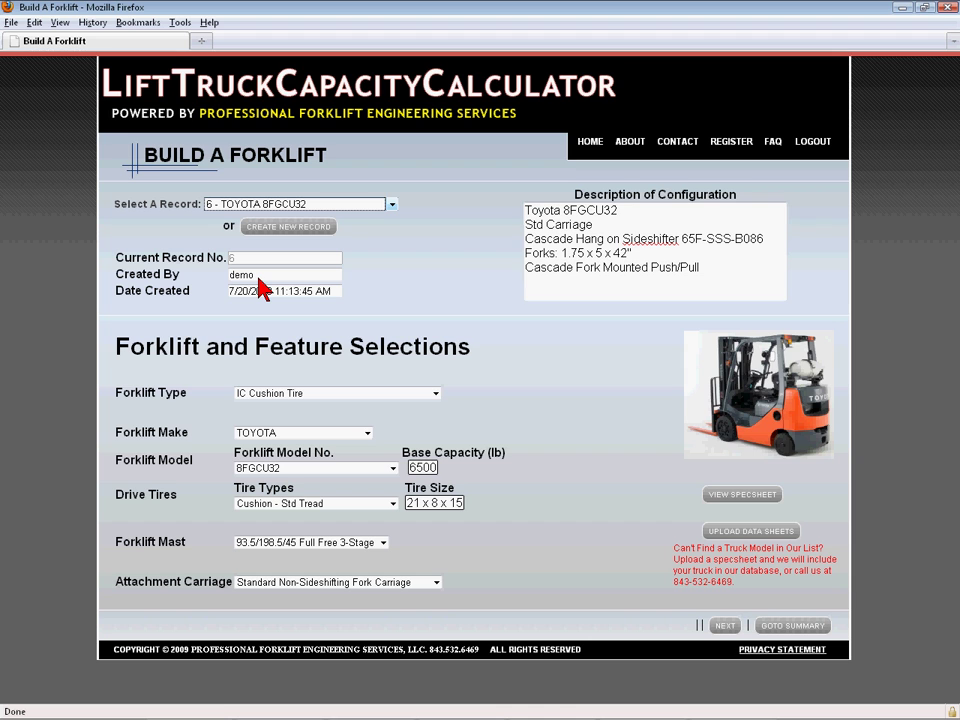
left_click(392, 205)
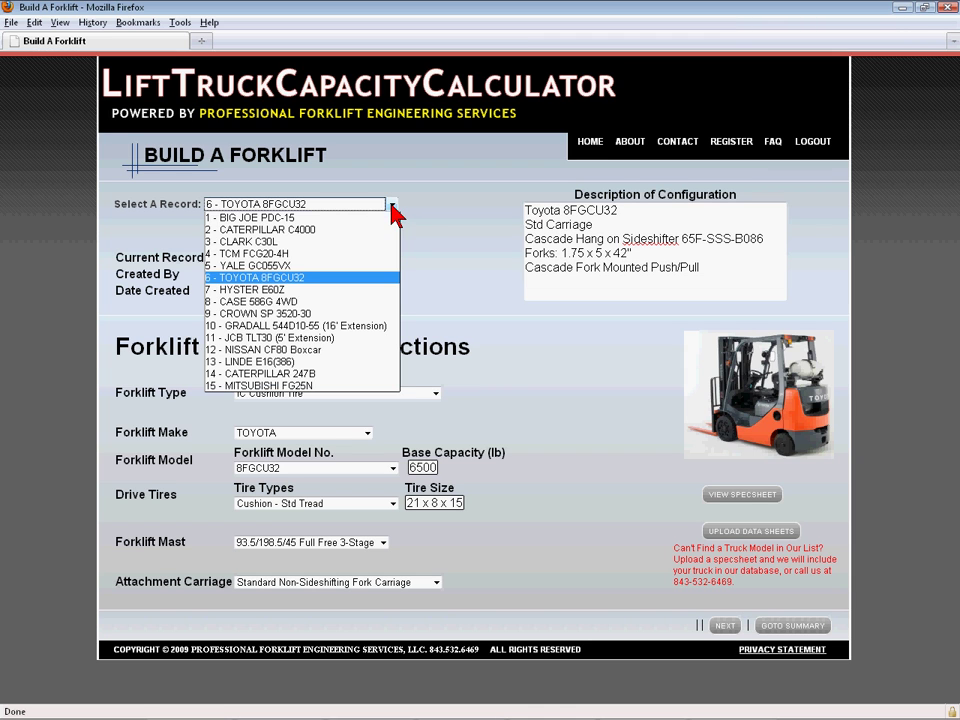
left_click(259, 289)
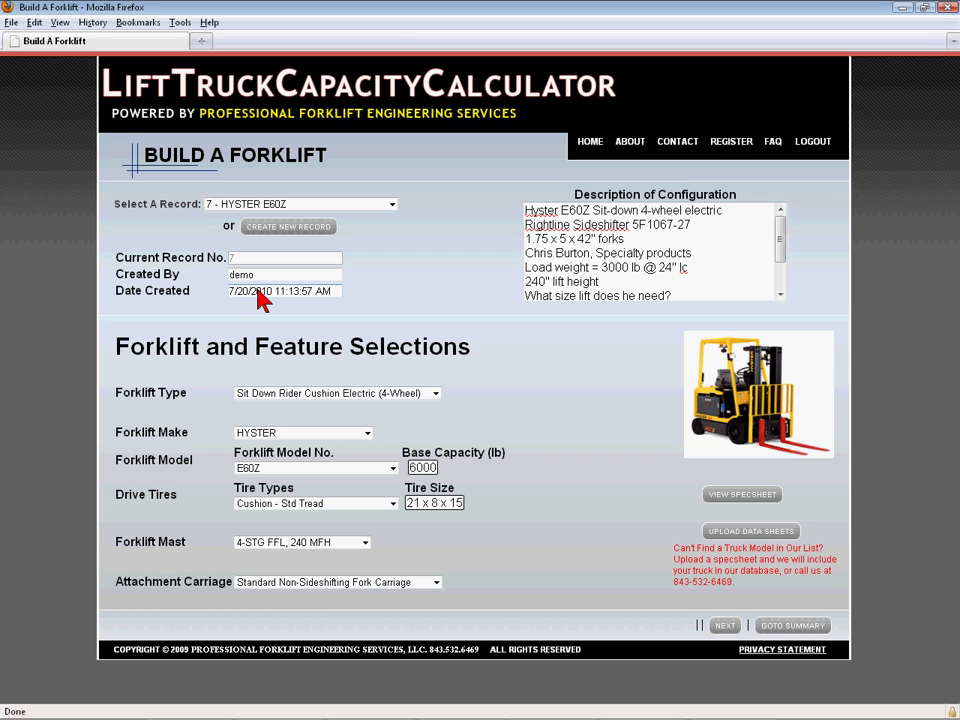
left_click(741, 497)
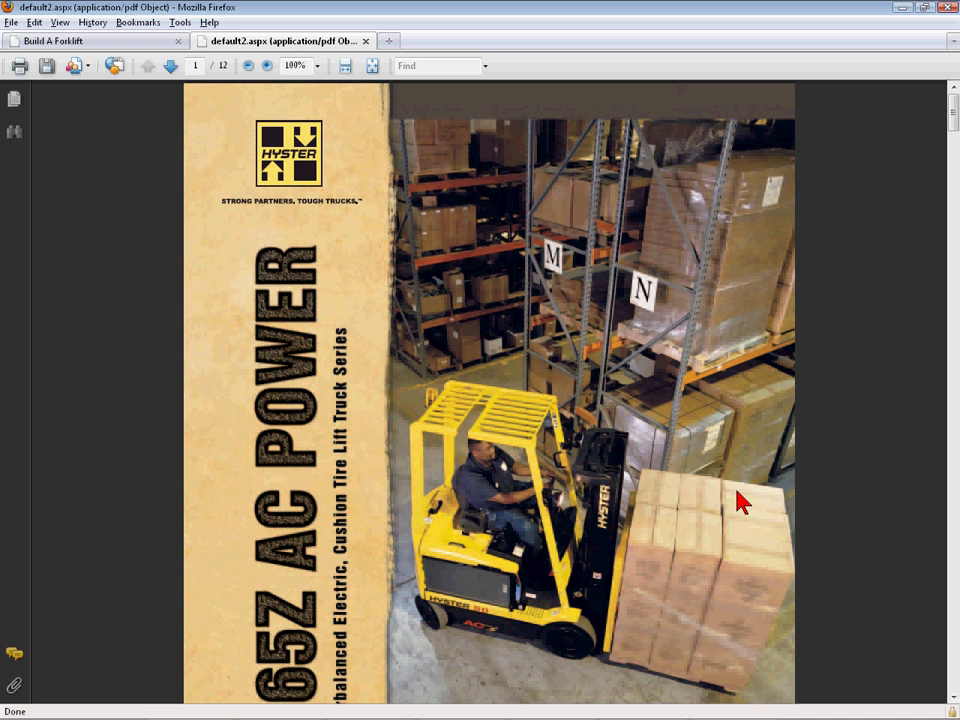
- Review the dimensions and E45Z specifications pages at 125% zoom, then close the spec sheet
left_click(170, 67)
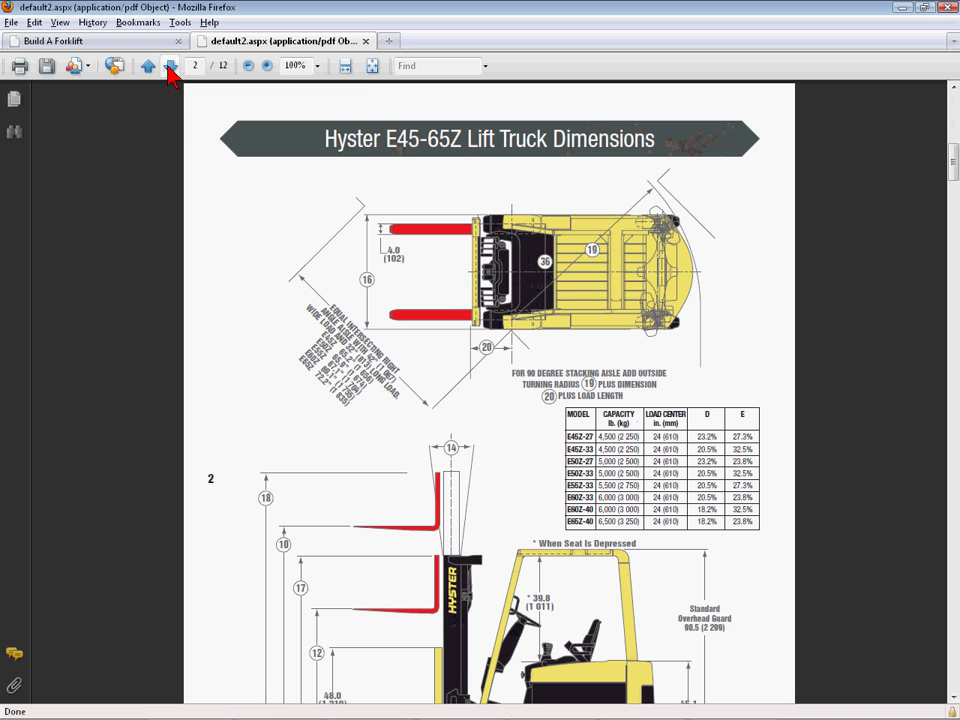
left_click(170, 68)
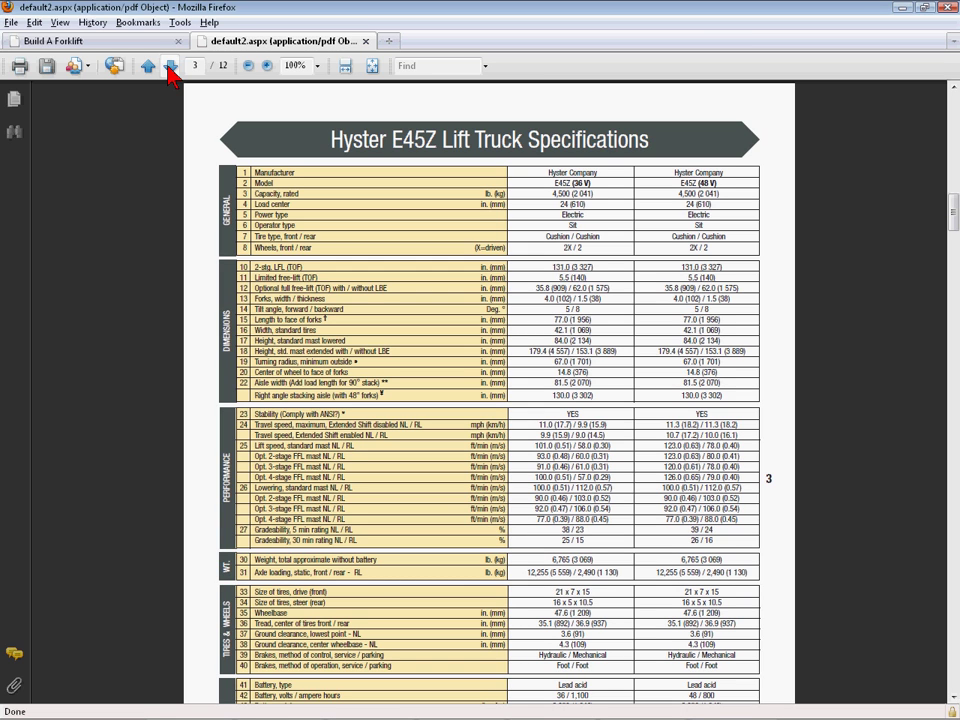
left_click(268, 66)
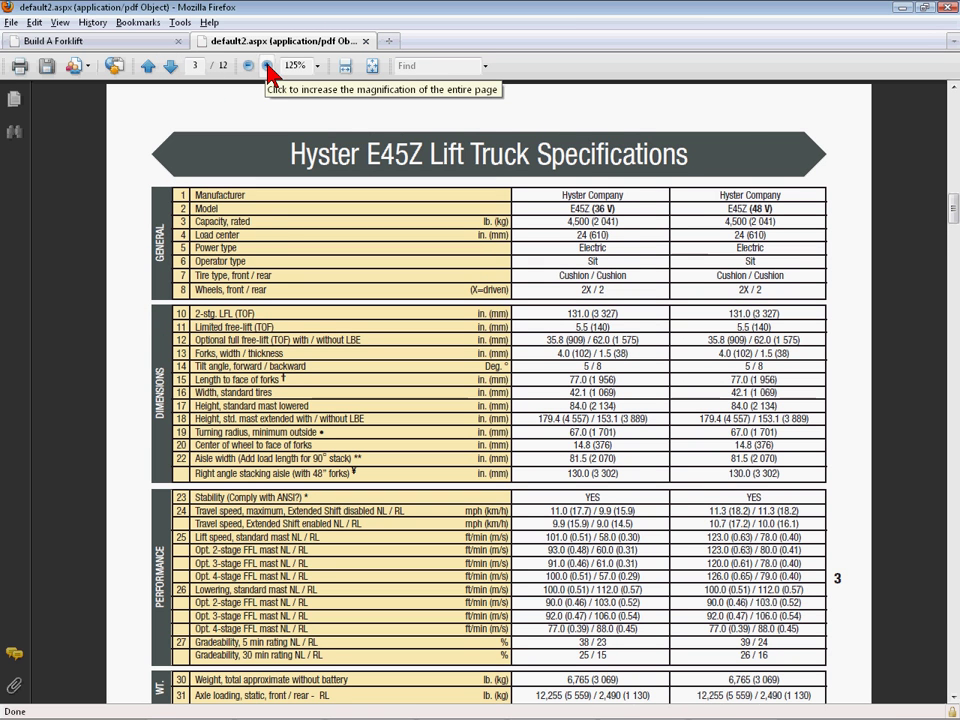
left_click(365, 41)
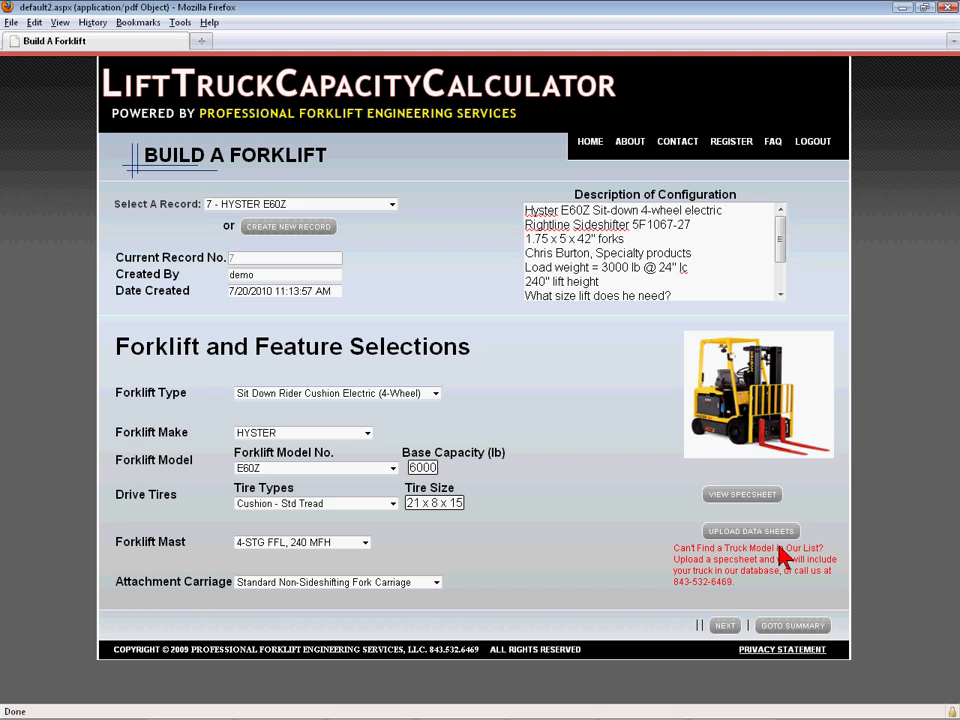
- Reveal the Browse field and SEND DATA SHEET button for uploading a truck data sheet
left_click(745, 531)
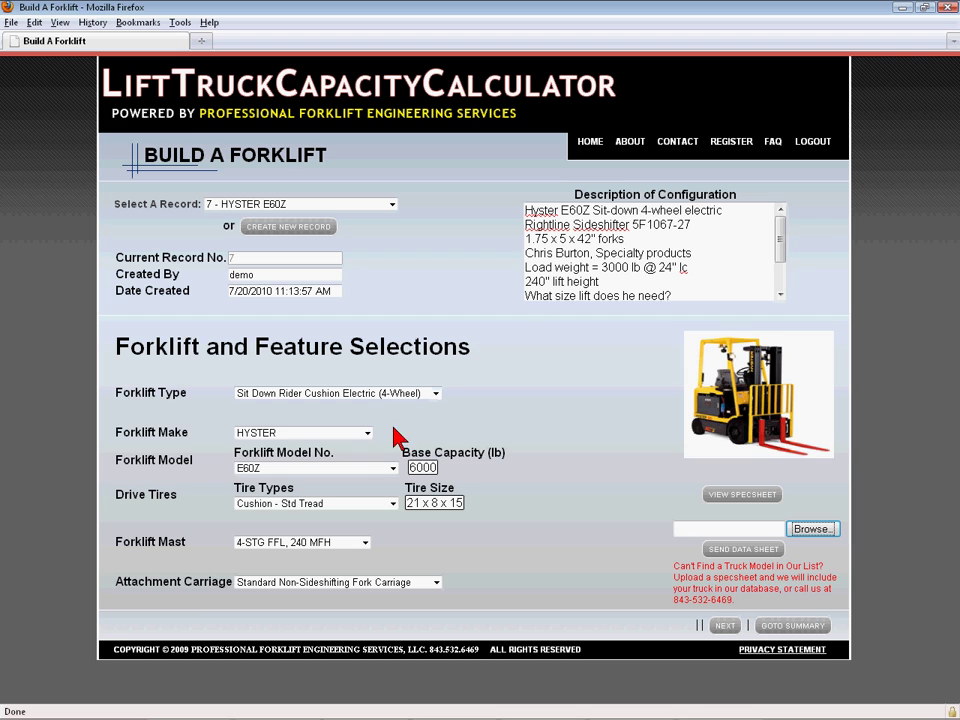
left_click(368, 434)
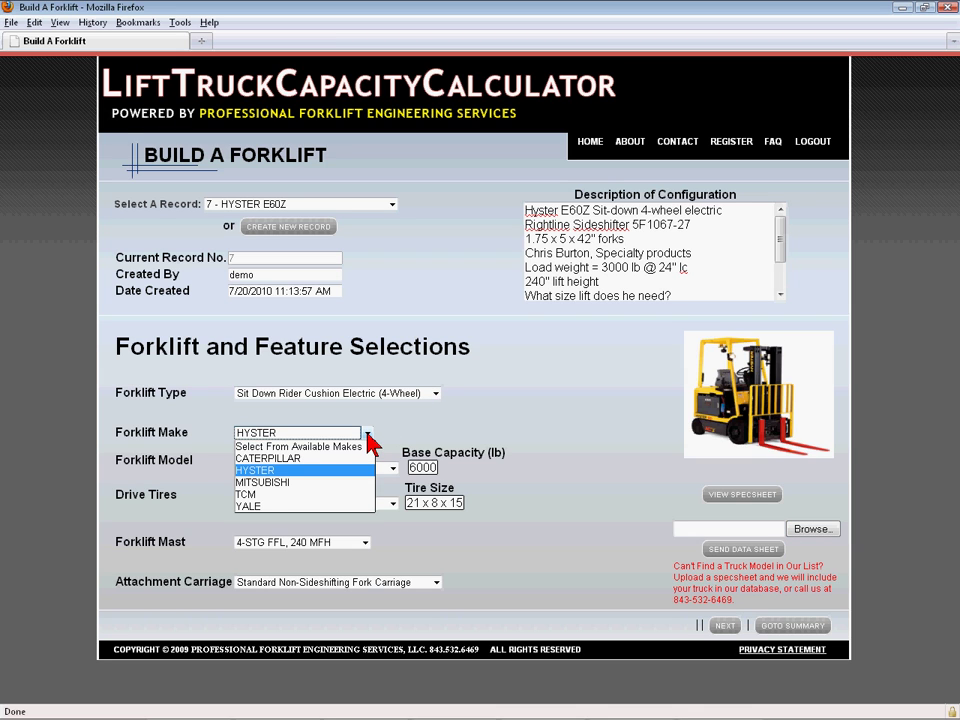
left_click(368, 437)
left_click(395, 468)
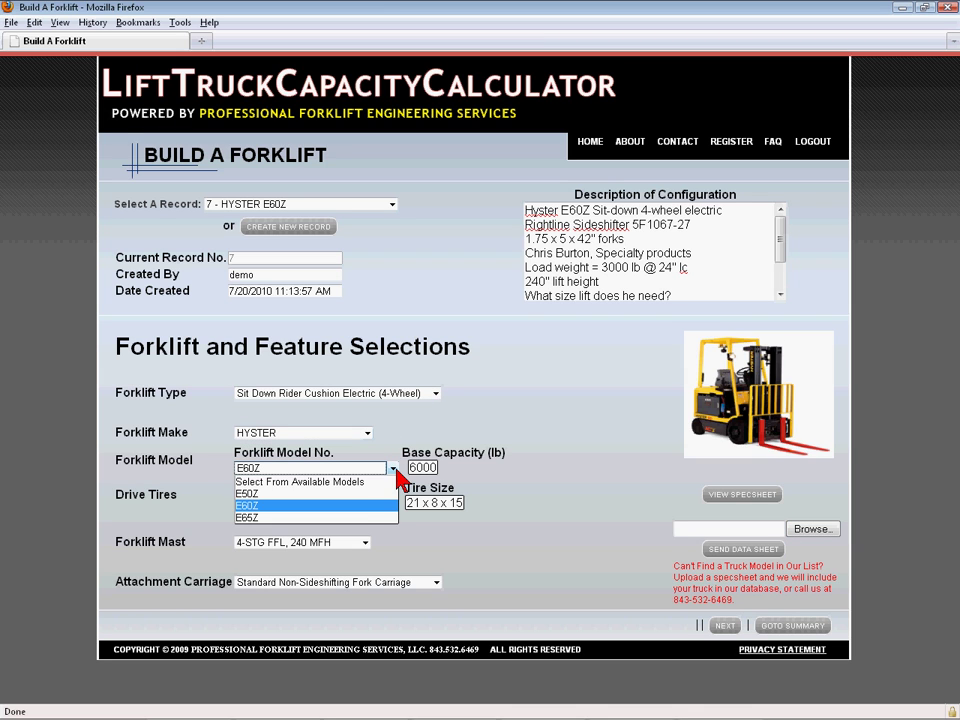
left_click(396, 467)
left_click(394, 503)
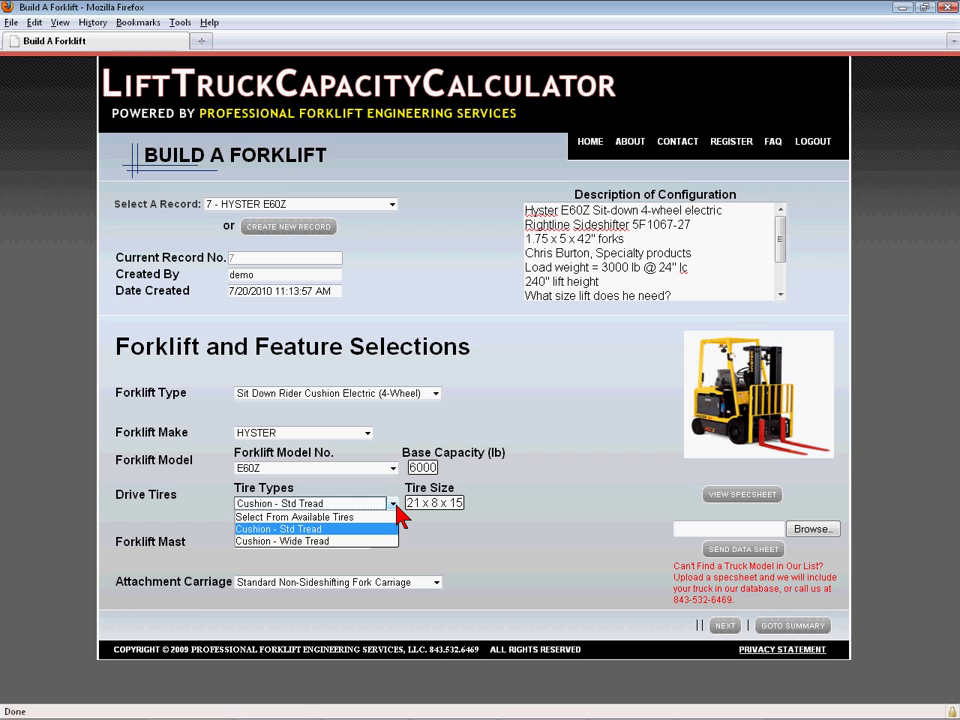
left_click(395, 504)
left_click(366, 543)
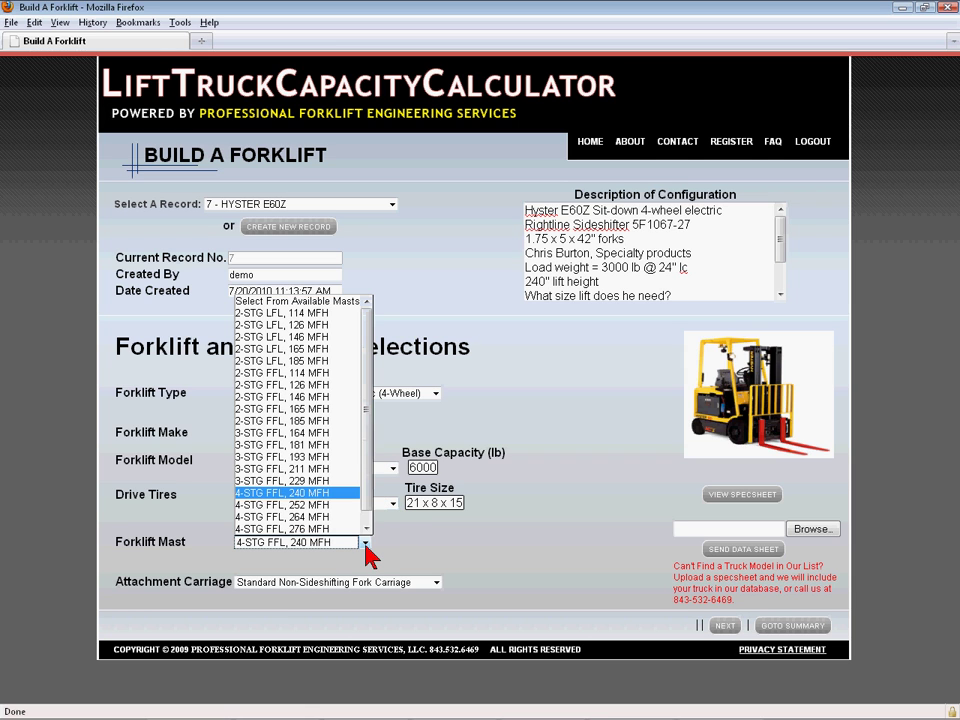
left_click(366, 543)
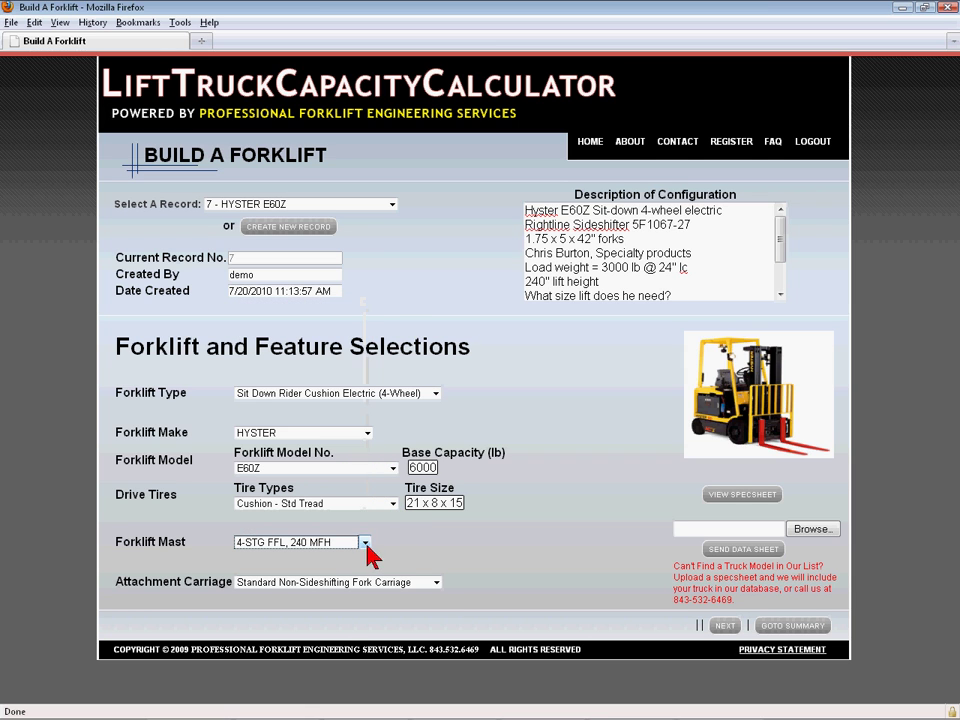
left_click(437, 583)
left_click(439, 586)
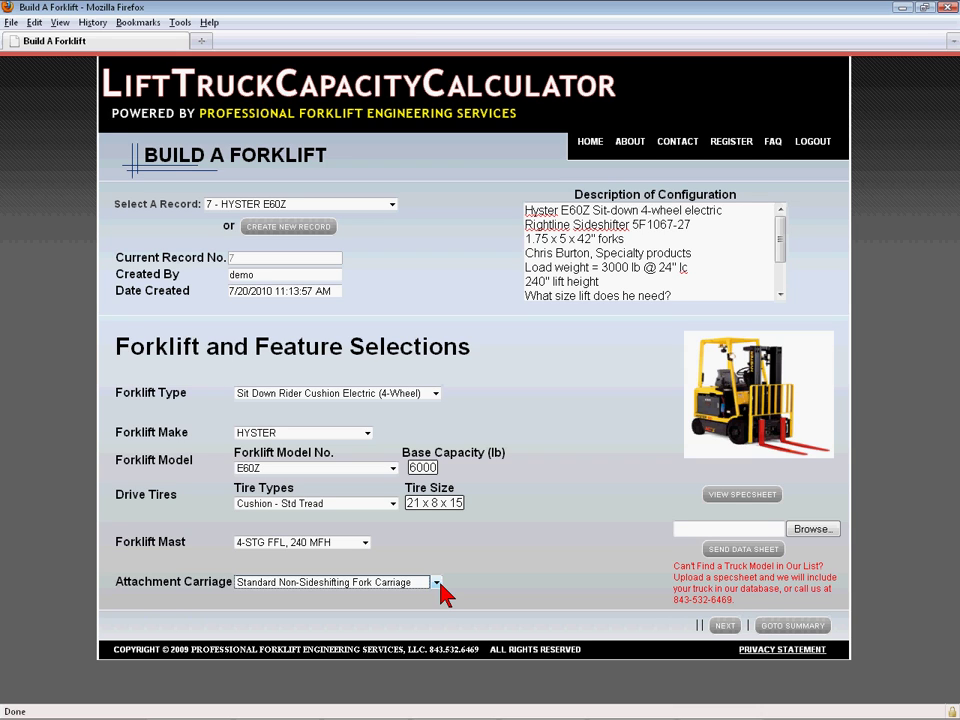
- Review attachment #1, the Rightline sideshifter, then advance to the attachment #2 forks page
left_click(728, 626)
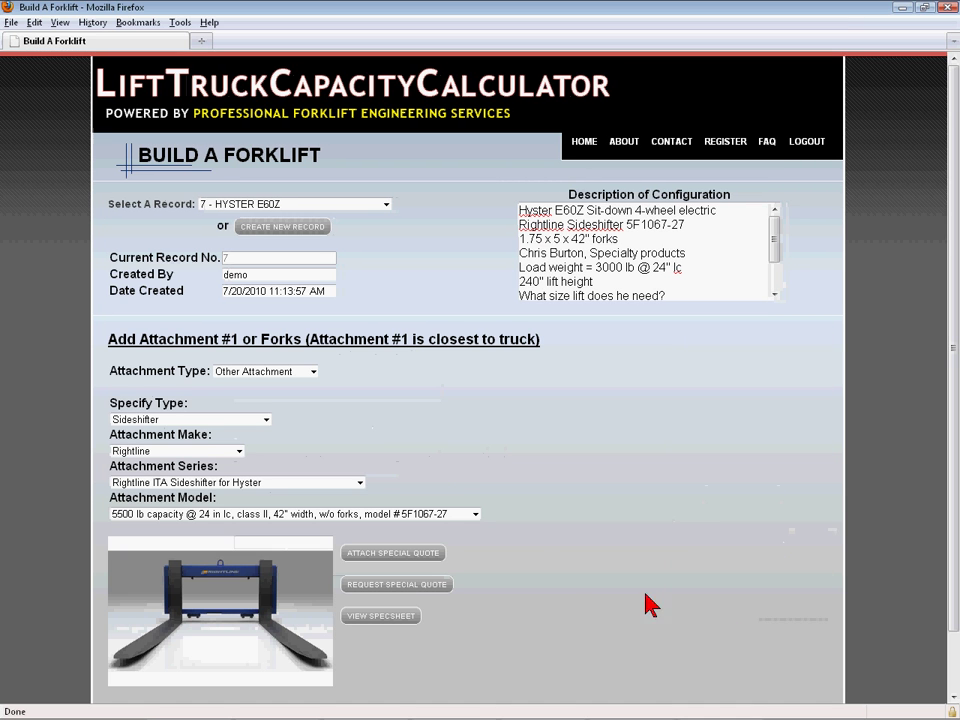
scroll(480, 453, "down", 2)
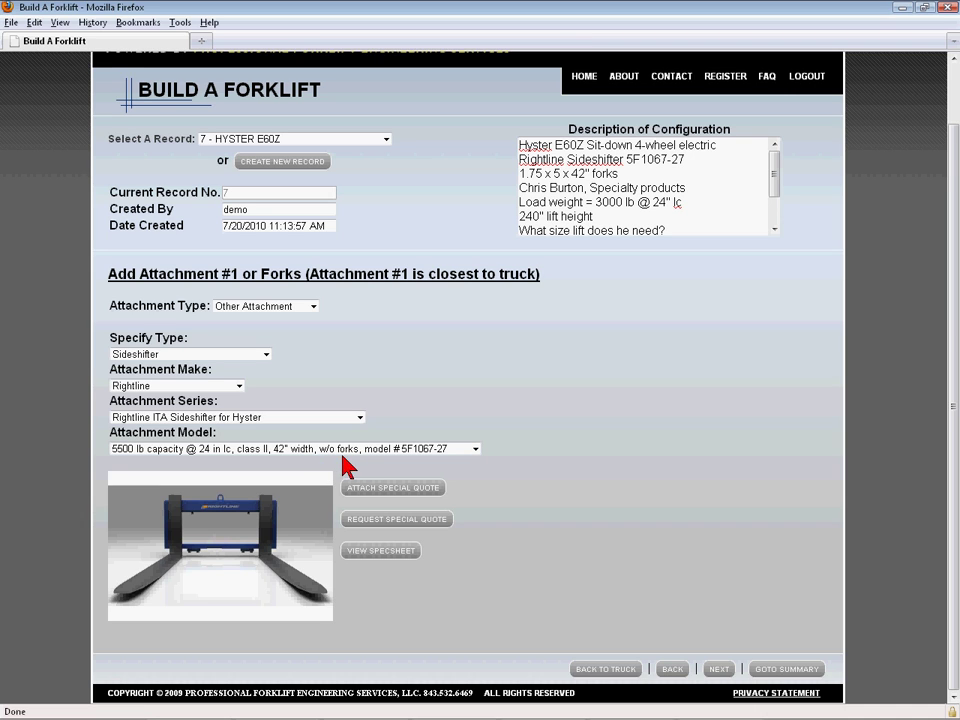
left_click(718, 668)
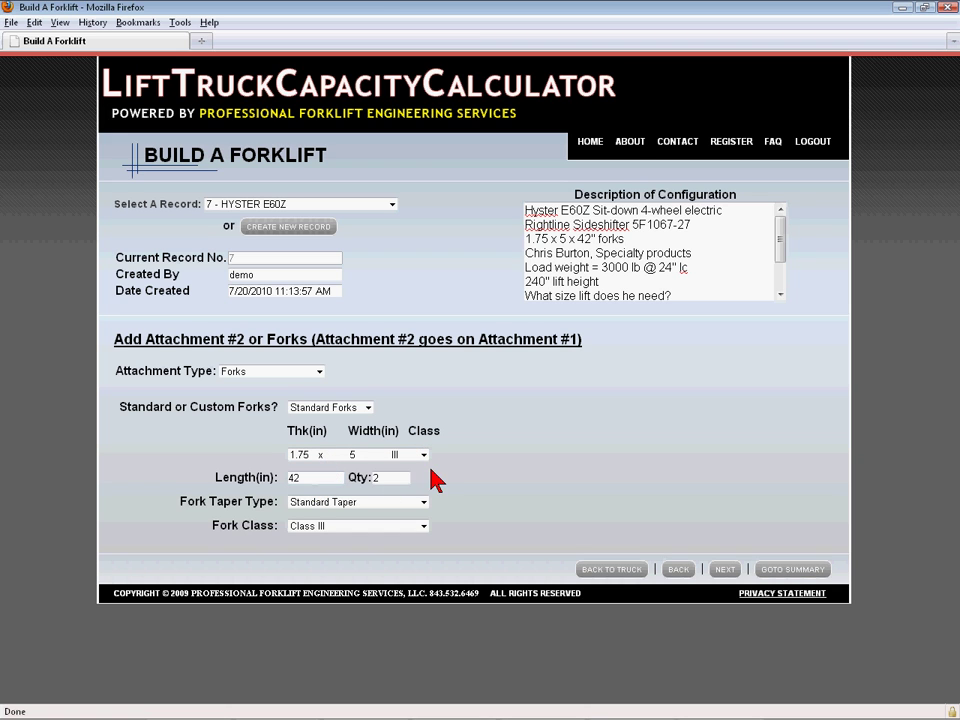
- Make attachment #2 Custom Forks with thickness 1.75 and width 5
left_click(368, 408)
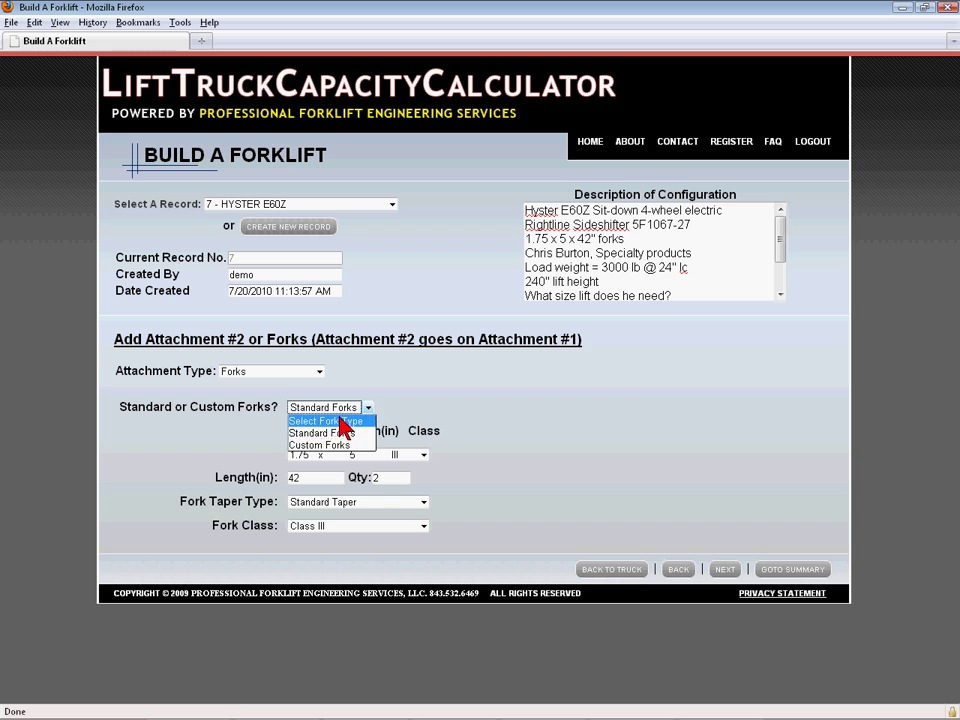
left_click(330, 446)
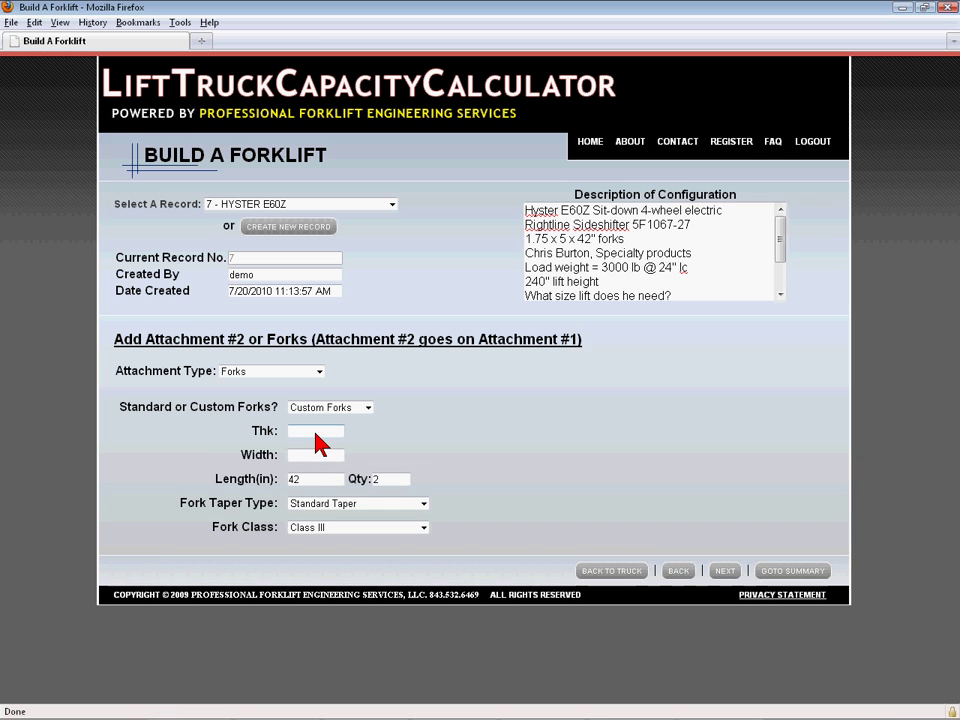
left_click(318, 433)
type("1.75")
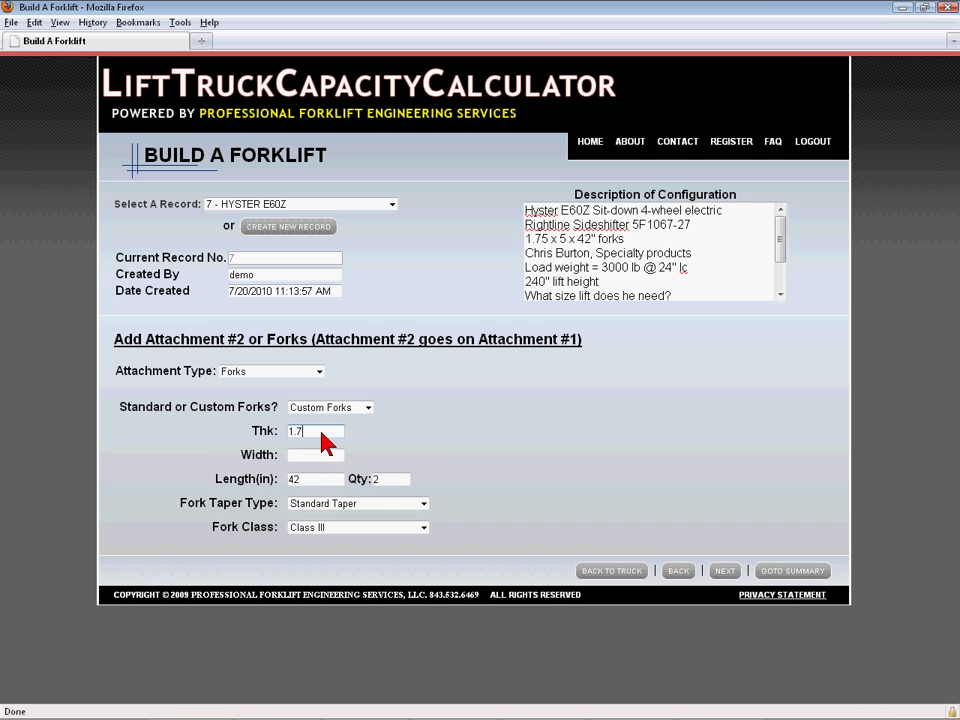
left_click(320, 458)
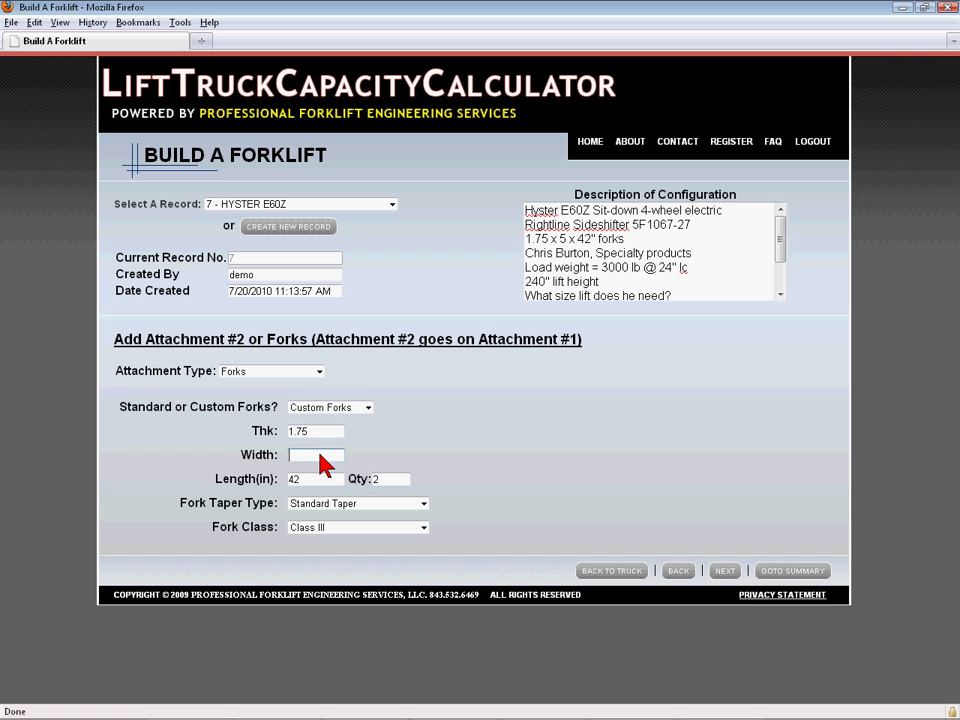
type("5")
- Save the custom 1.75 x 5 forks and proceed to record 7's configuration summary
left_click(724, 571)
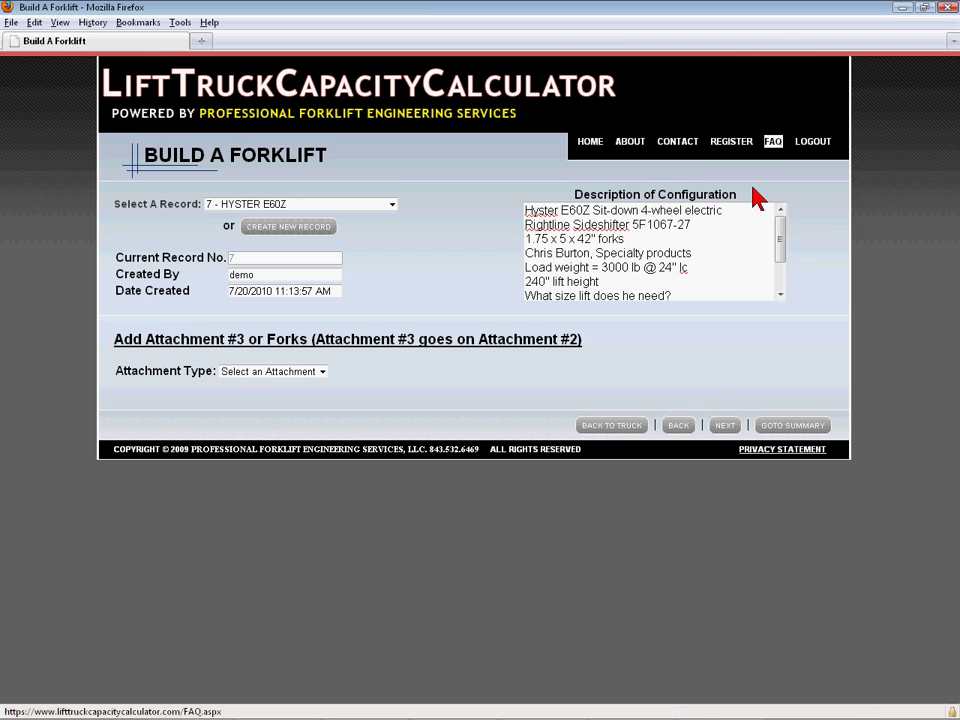
mouse_move(697, 714)
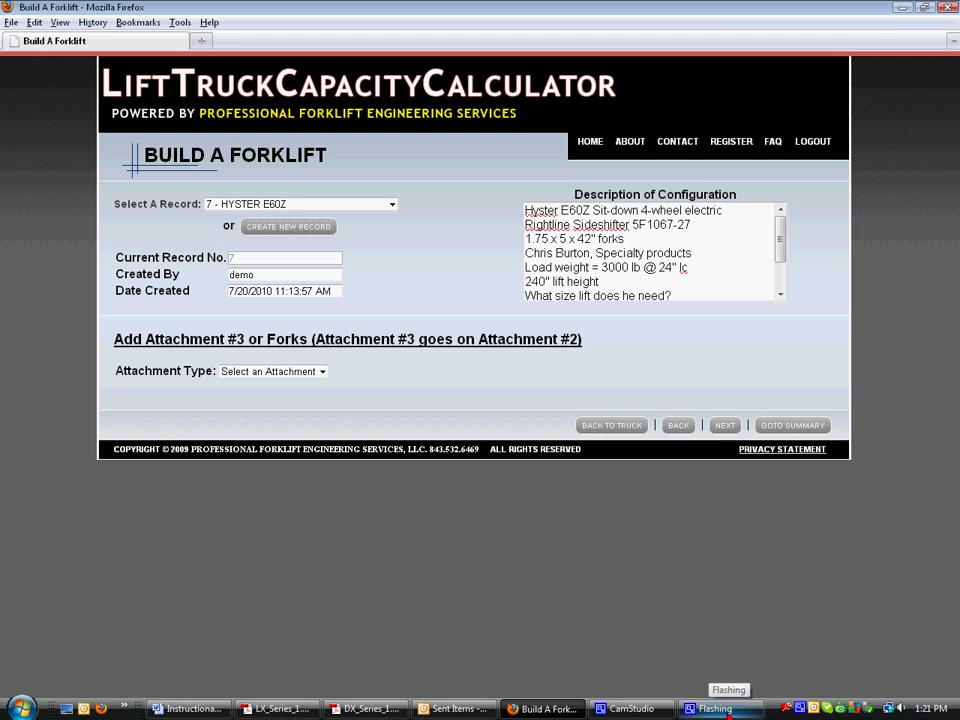
left_click(648, 714)
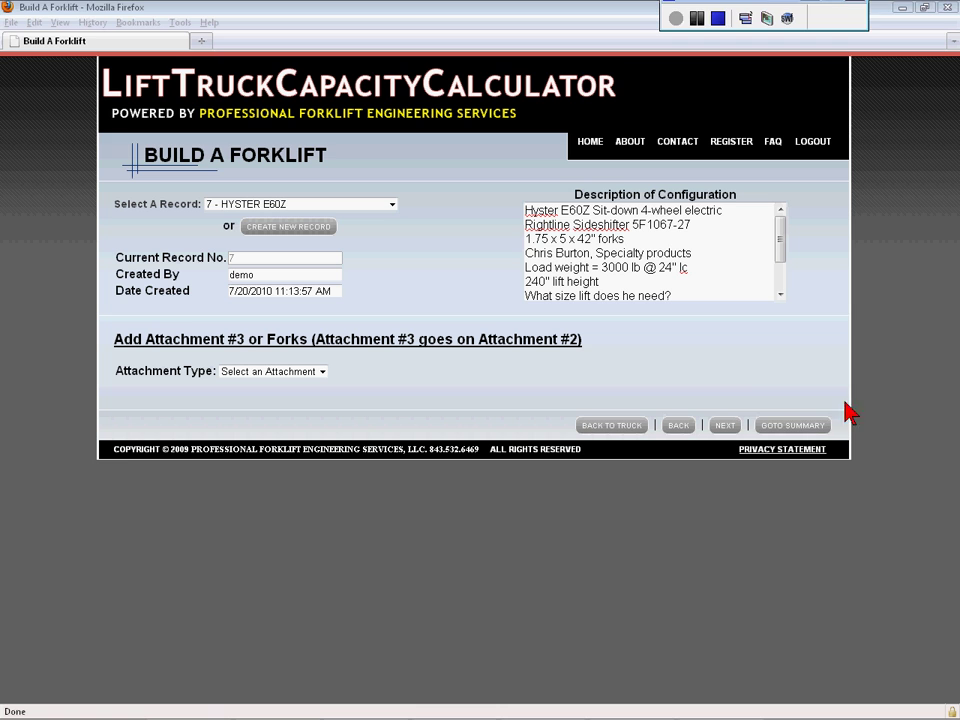
left_click(796, 428)
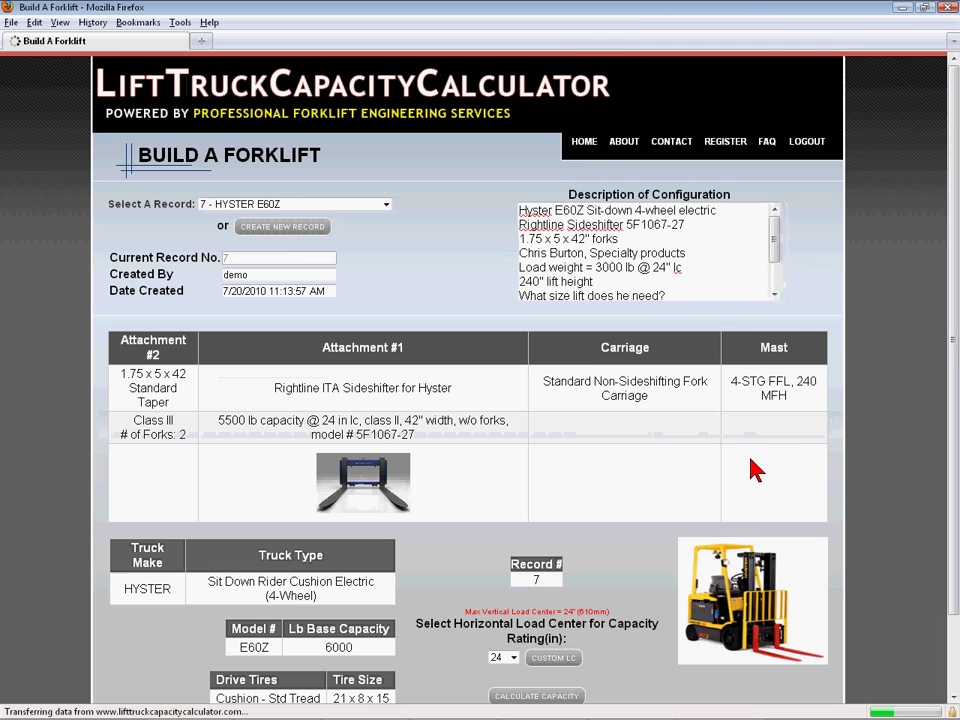
- Switch the HYSTER E60Z summary's horizontal load center to a custom value (CUSTOM LC)
scroll(607, 407, "down", 2)
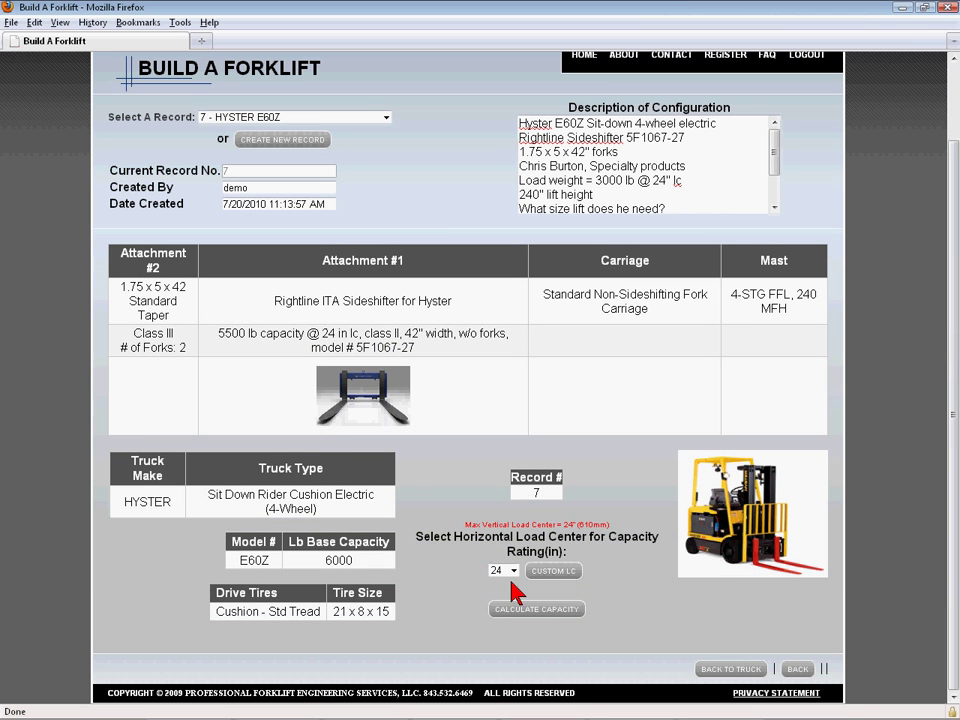
left_click(551, 571)
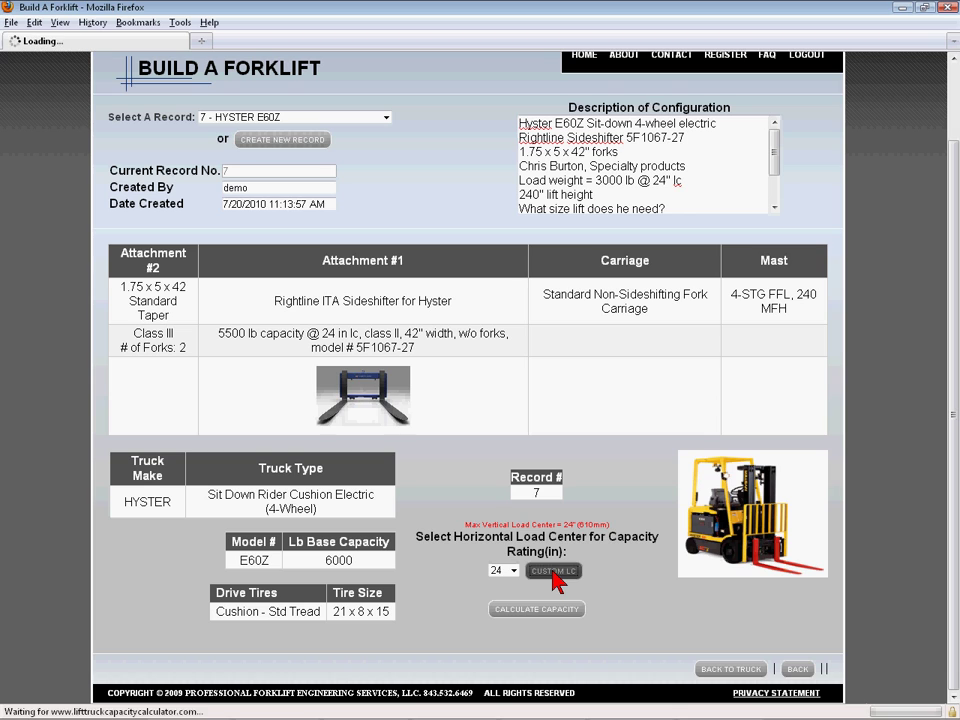